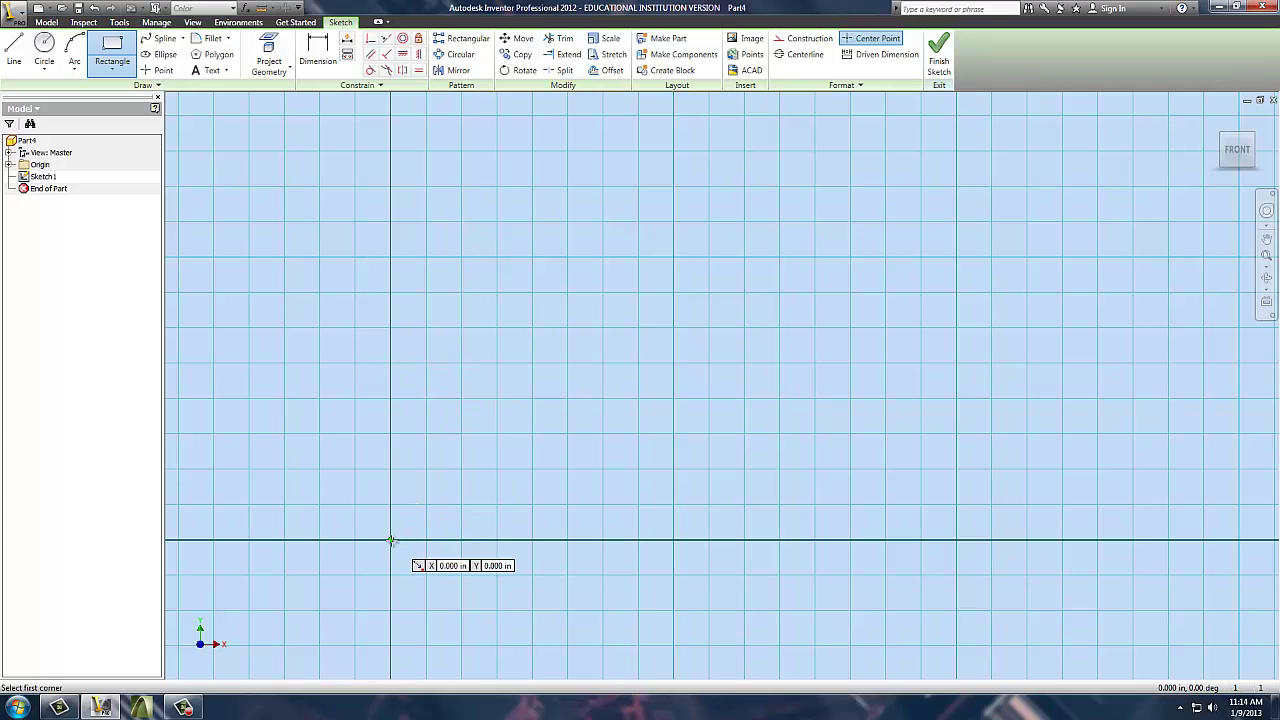
Sketch a rectangle up from the origin and dimension its width and height to 1 in each.
{"action": "left_click", "coordinate": [391, 540]}
{"action": "left_click", "coordinate": [678, 228]}
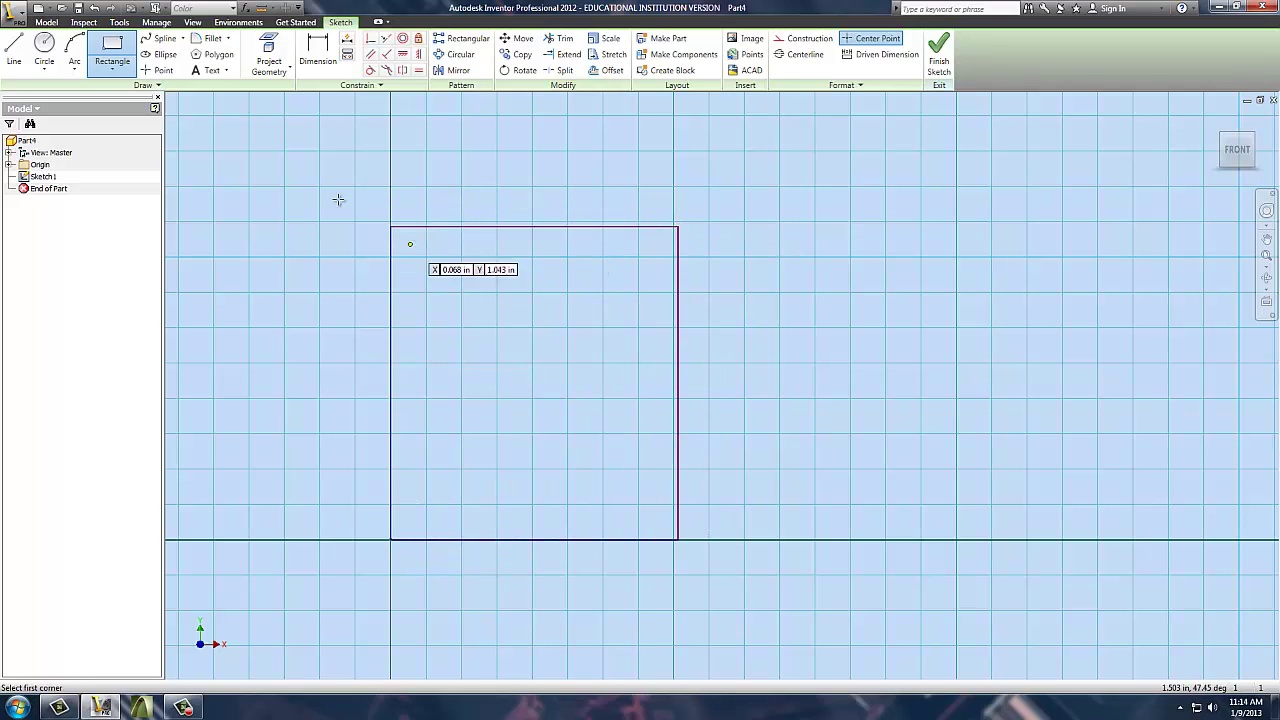
{"action": "left_click", "coordinate": [318, 50]}
{"action": "left_click", "coordinate": [391, 357]}
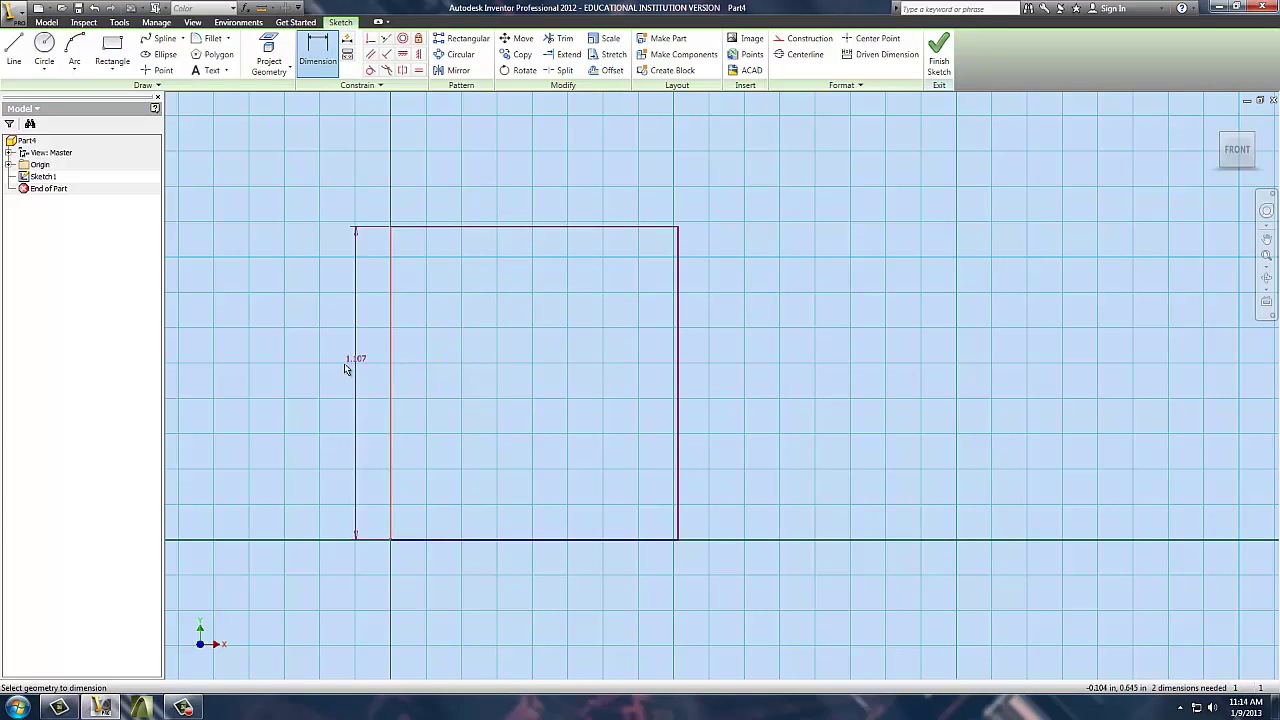
{"action": "left_click", "coordinate": [320, 375]}
{"action": "left_click", "coordinate": [529, 545]}
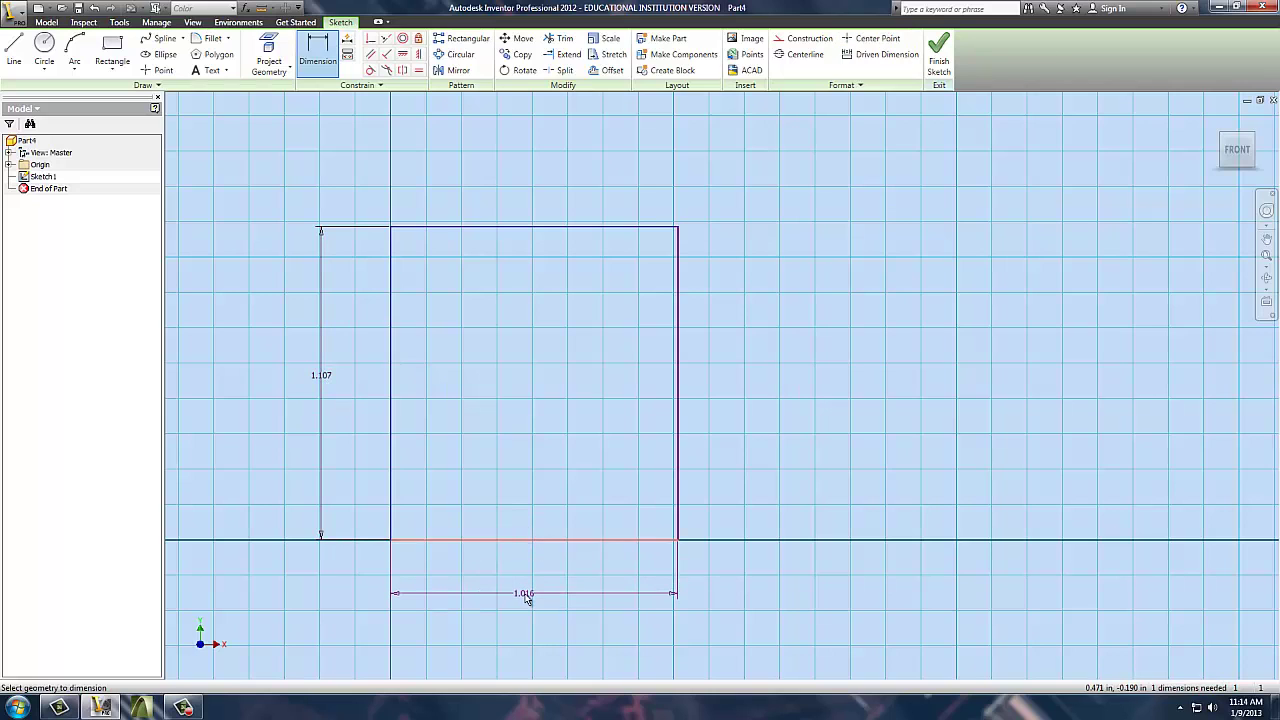
{"action": "left_click", "coordinate": [526, 593]}
{"action": "type", "text": "1"}
{"action": "key", "text": "Return"}
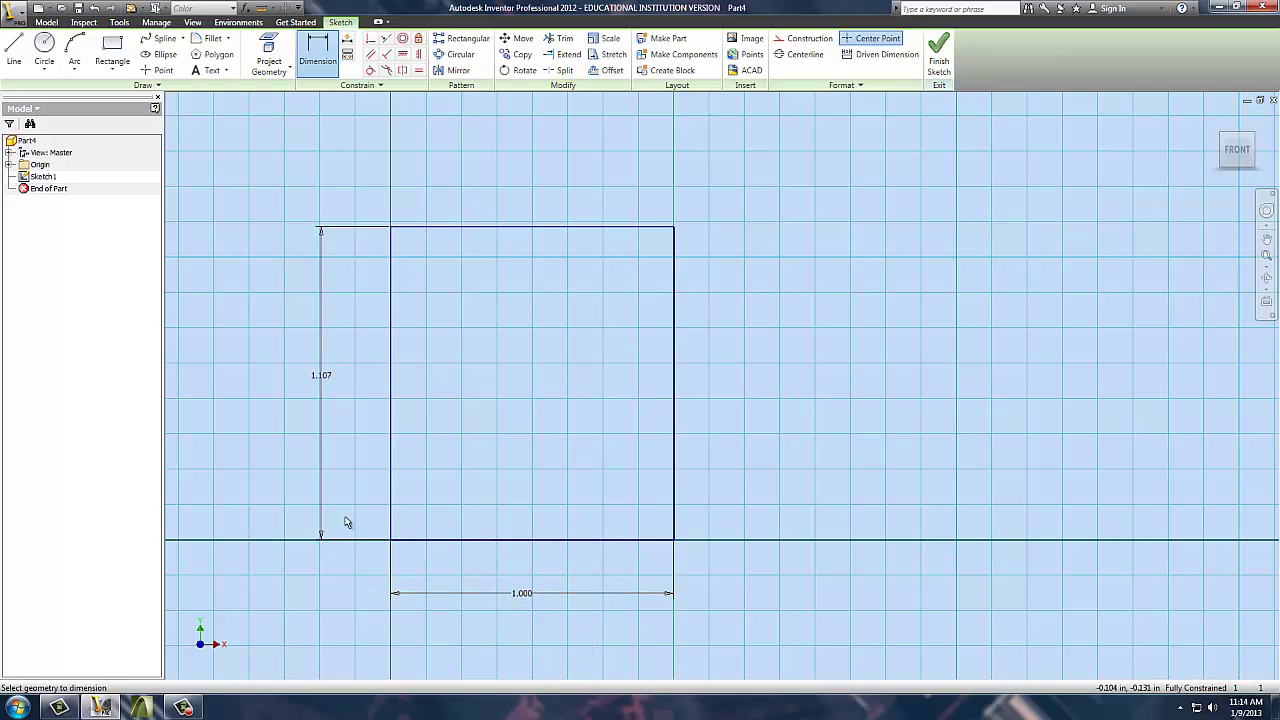
{"action": "left_click", "coordinate": [323, 375]}
{"action": "type", "text": "1"}
{"action": "key", "text": "Return"}
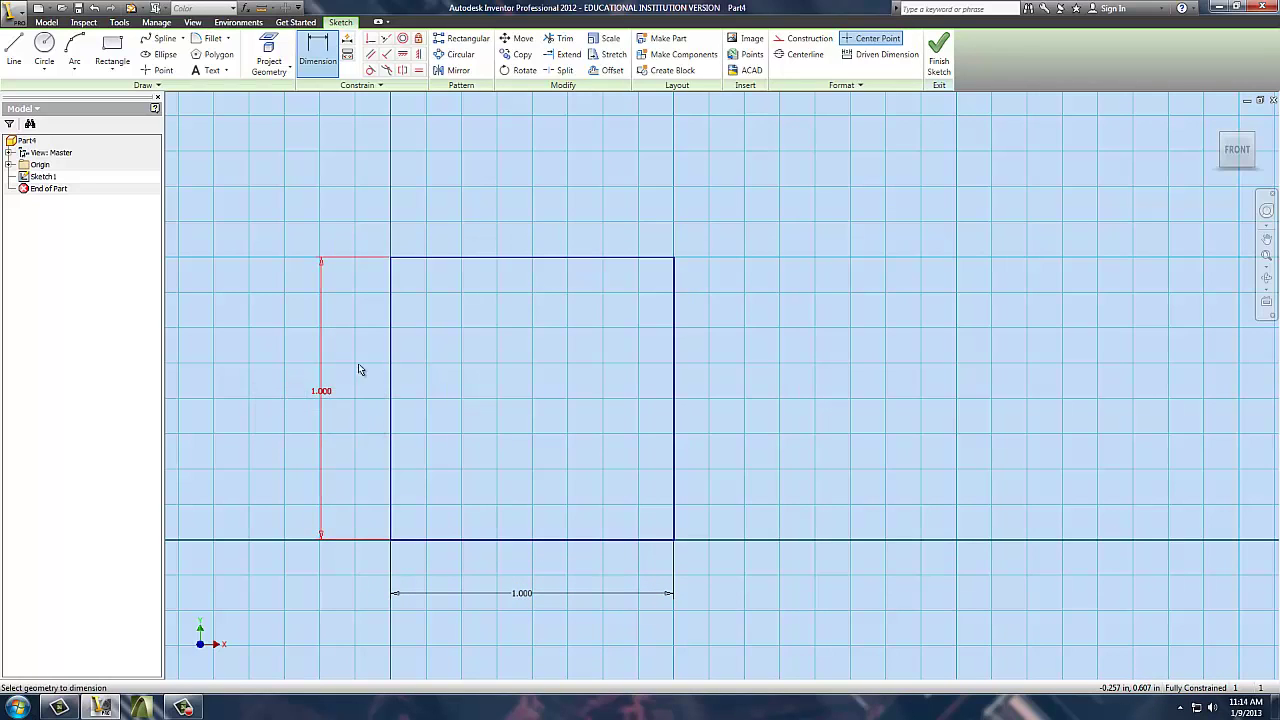
Finish the sketch and extrude the square profile 0.2 in.
{"action": "left_click", "coordinate": [939, 55]}
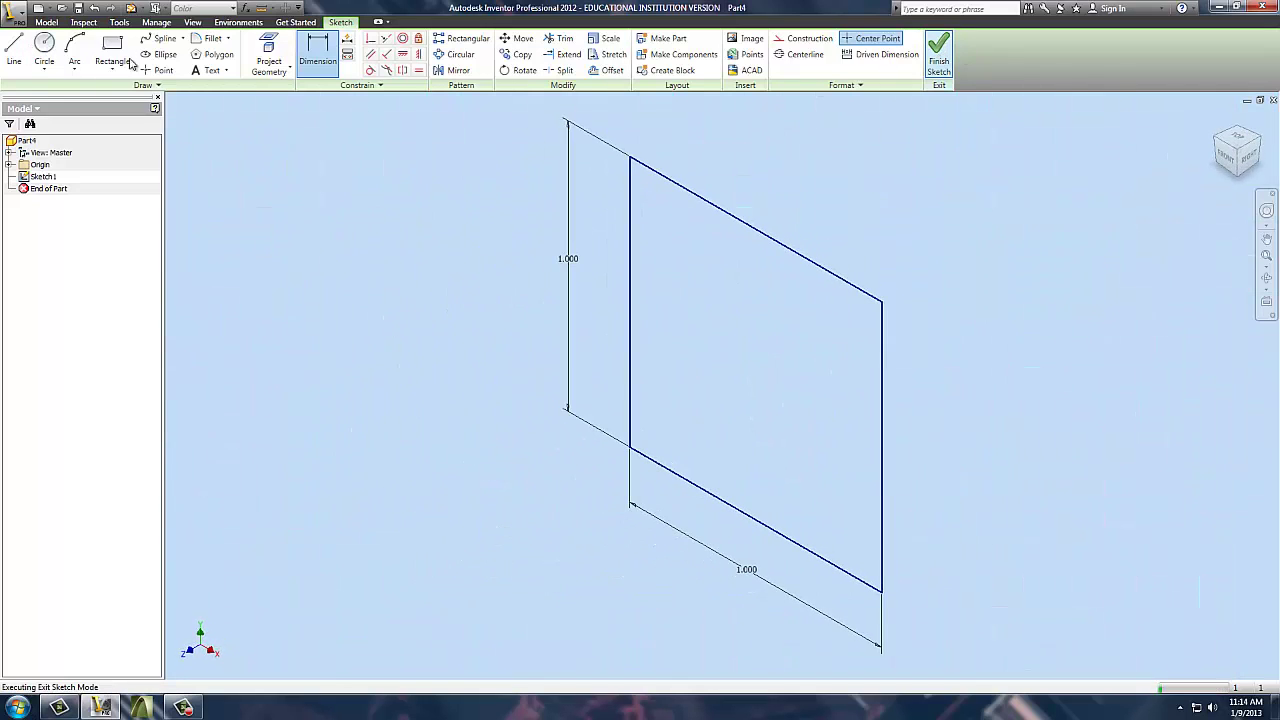
{"action": "left_click", "coordinate": [70, 48]}
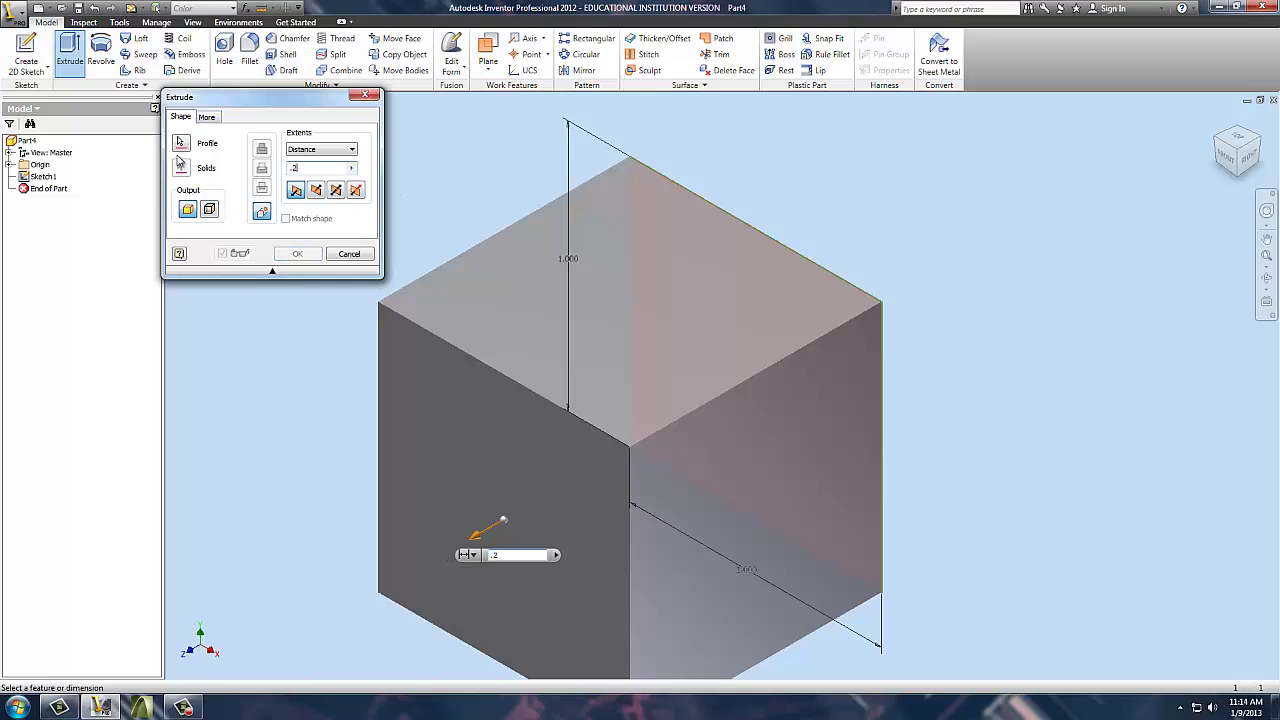
{"action": "type", "text": ".2"}
{"action": "key", "text": "Return"}
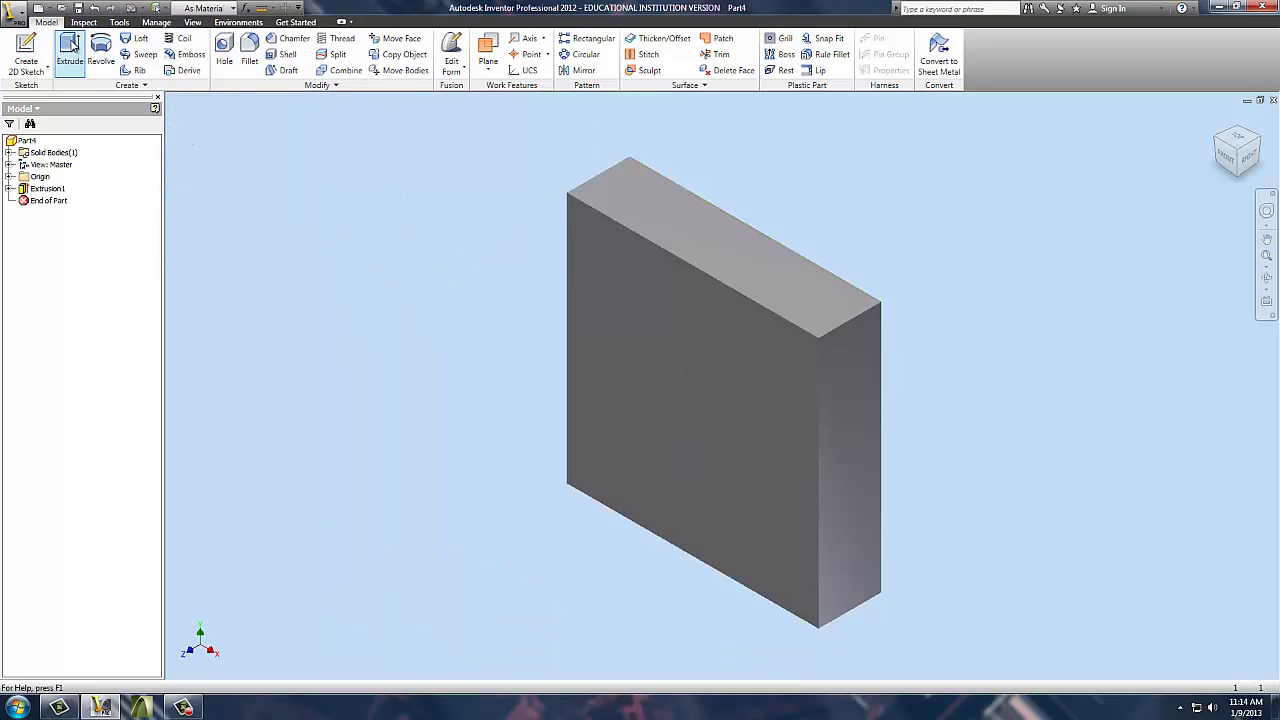
Start a sketch on the block's front face and draw a rectangle about 0.5 in wide and 0.25 in high in its upper-left corner.
{"action": "left_click", "coordinate": [669, 326]}
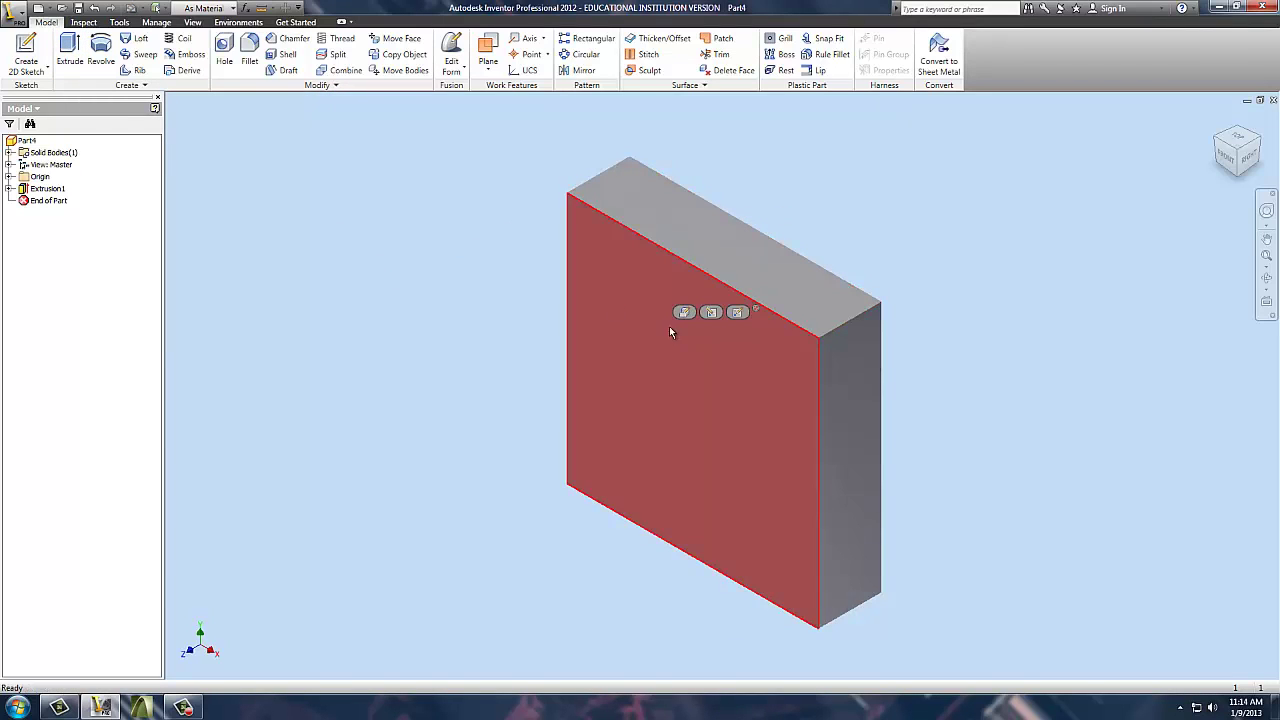
{"action": "left_click", "coordinate": [26, 50]}
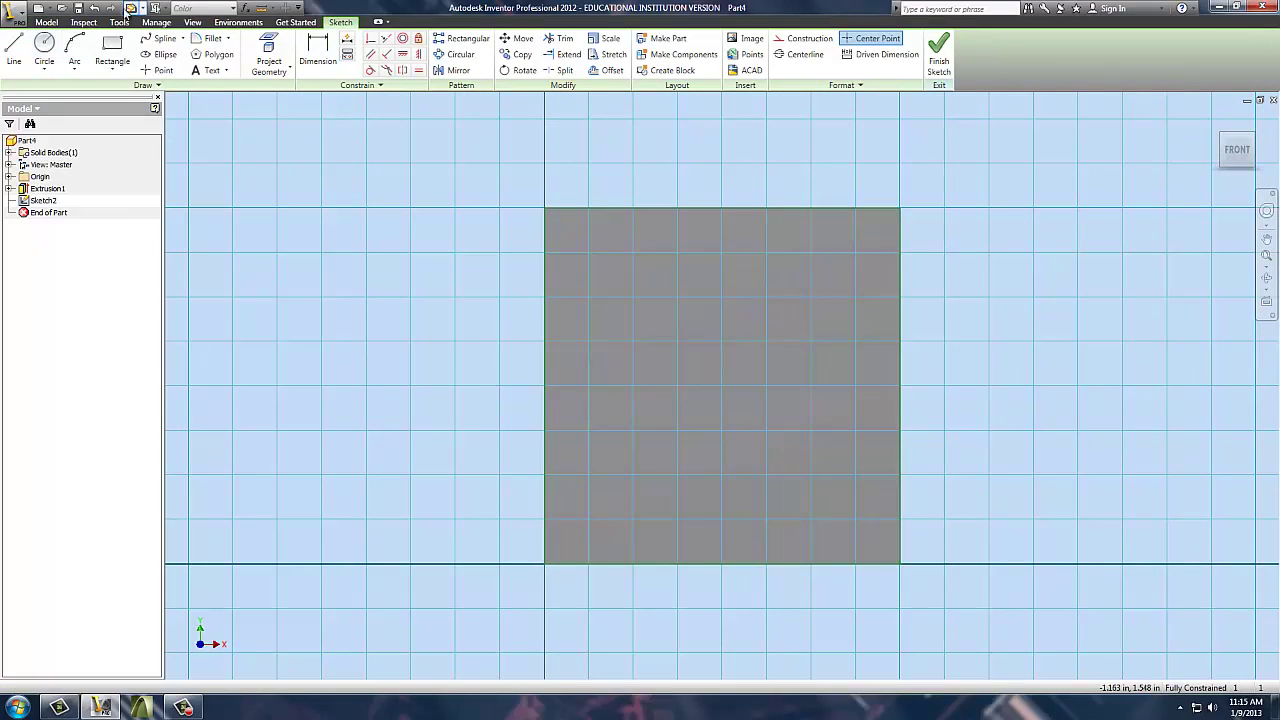
{"action": "left_click", "coordinate": [112, 55]}
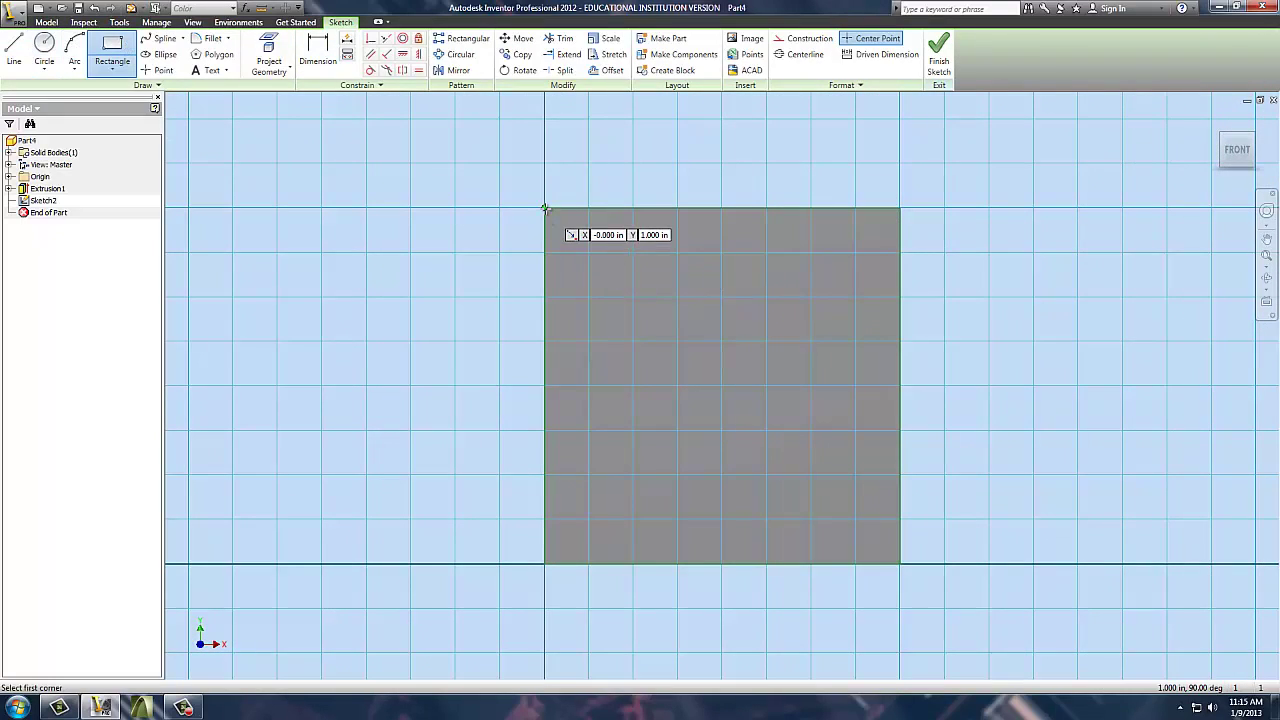
{"action": "left_click", "coordinate": [545, 209]}
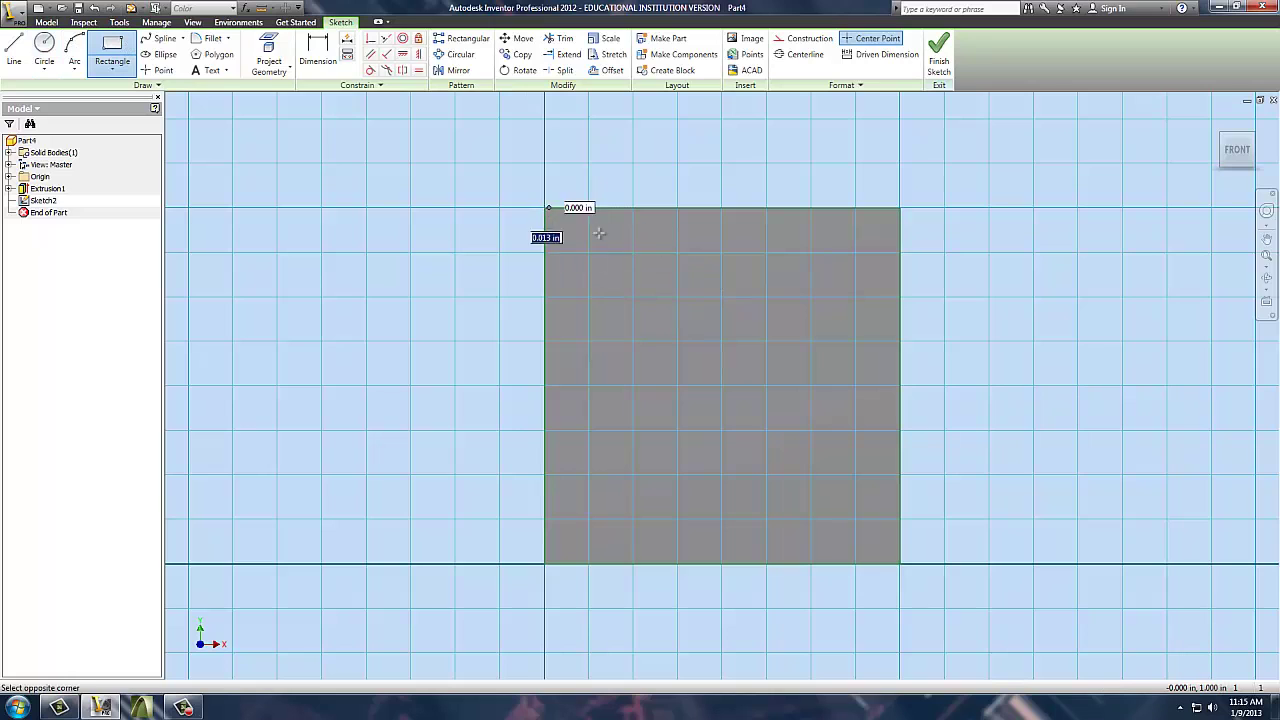
{"action": "left_click", "coordinate": [722, 298]}
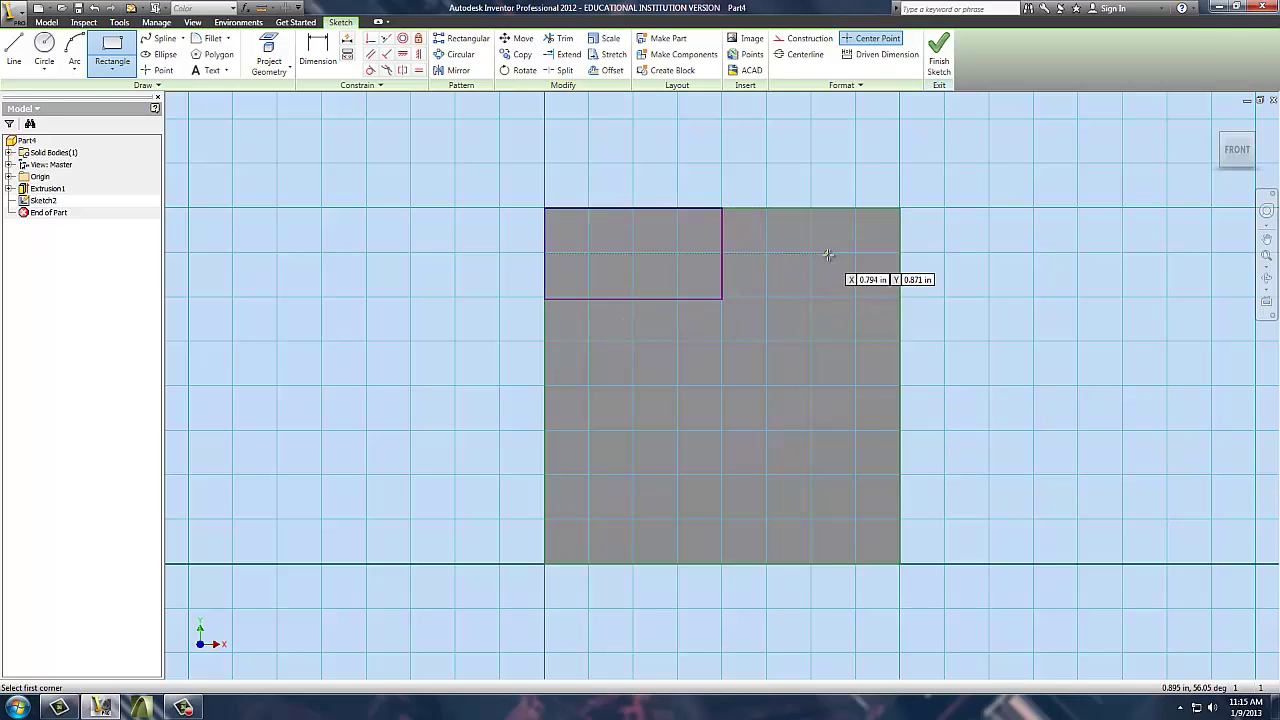
Draw rectangles about 0.25 by 0.5 in in the face's upper-right and lower-left corners and an about 0.25 in square from the bottom edge's midpoint.
{"action": "left_click", "coordinate": [899, 208]}
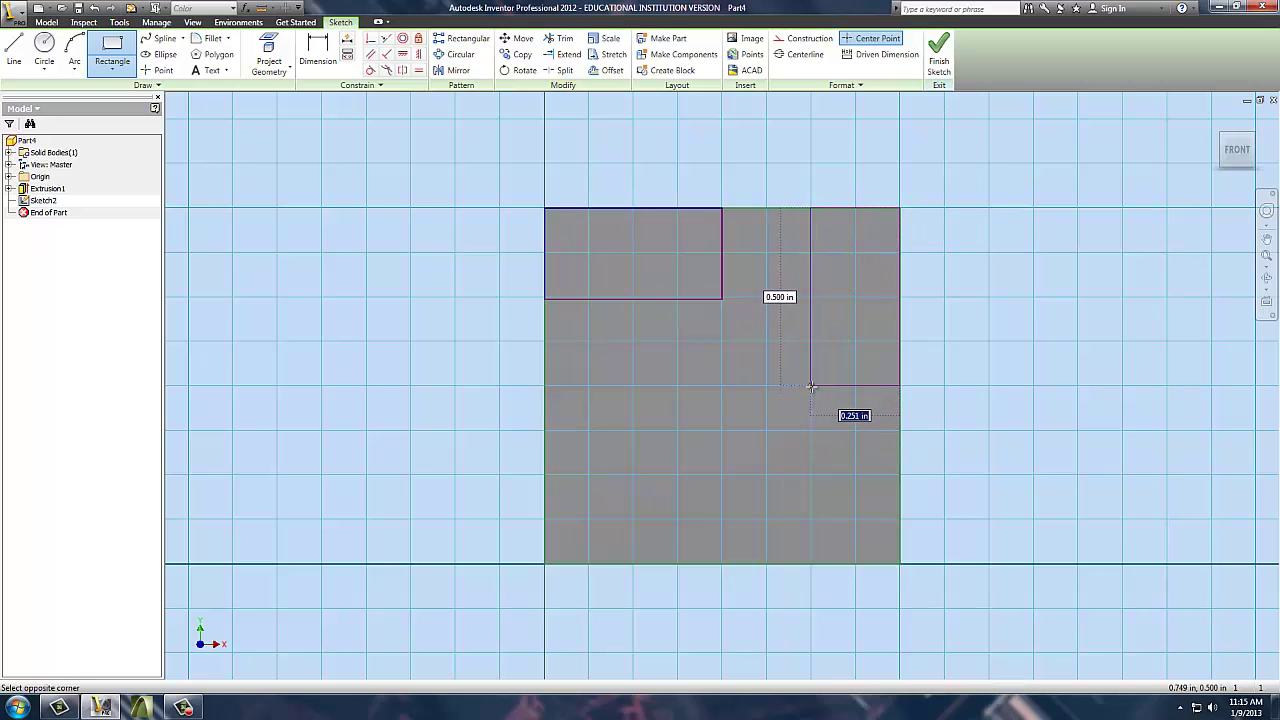
{"action": "left_click", "coordinate": [811, 386]}
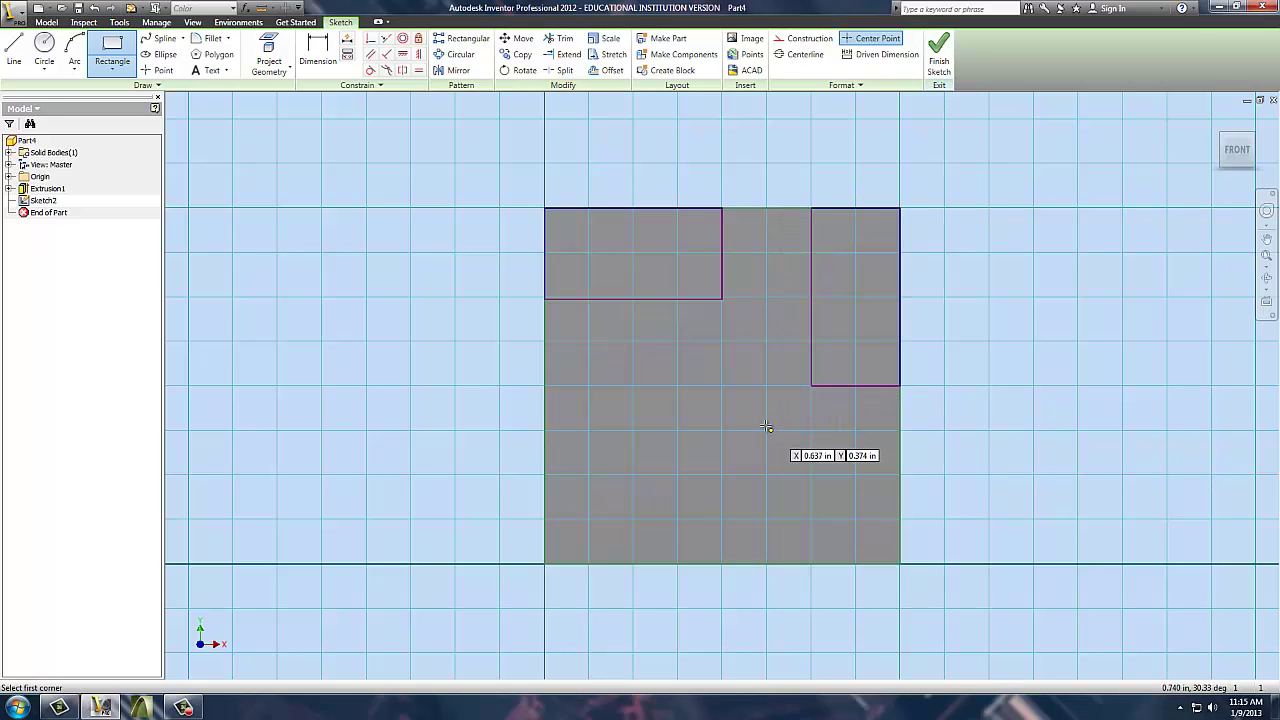
{"action": "left_click", "coordinate": [544, 564]}
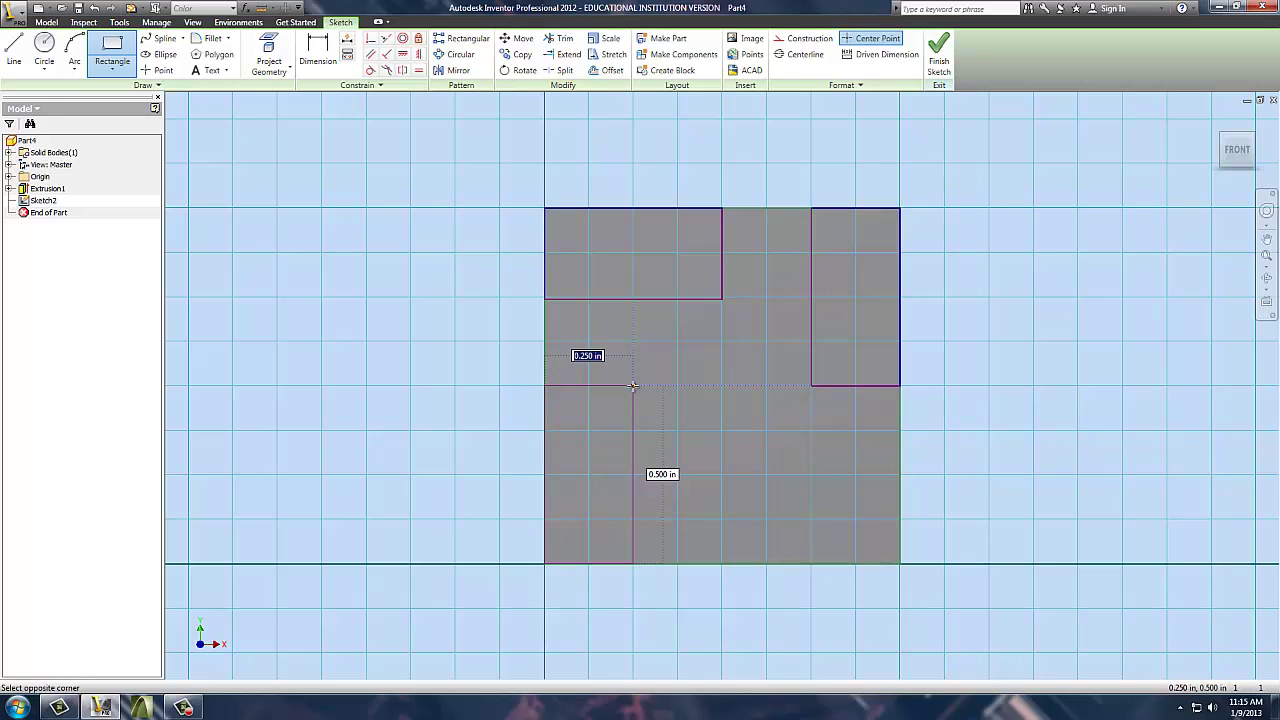
{"action": "left_click", "coordinate": [632, 386]}
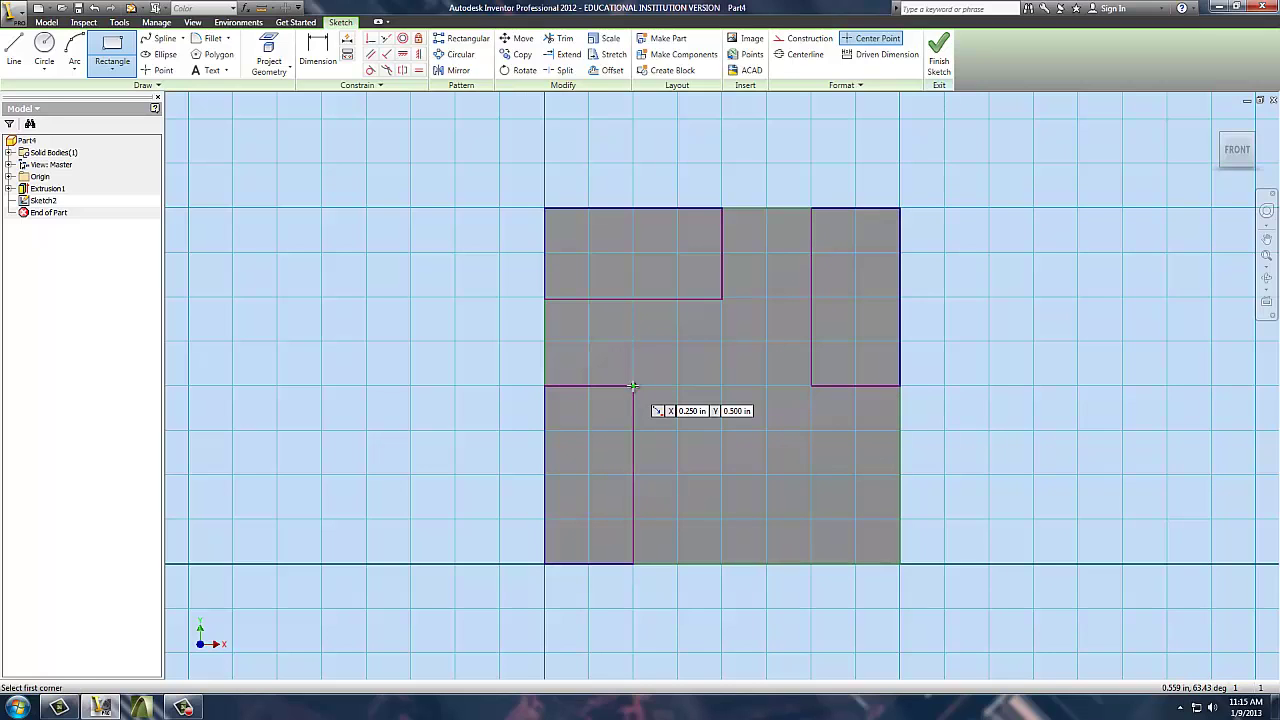
{"action": "left_click", "coordinate": [722, 564]}
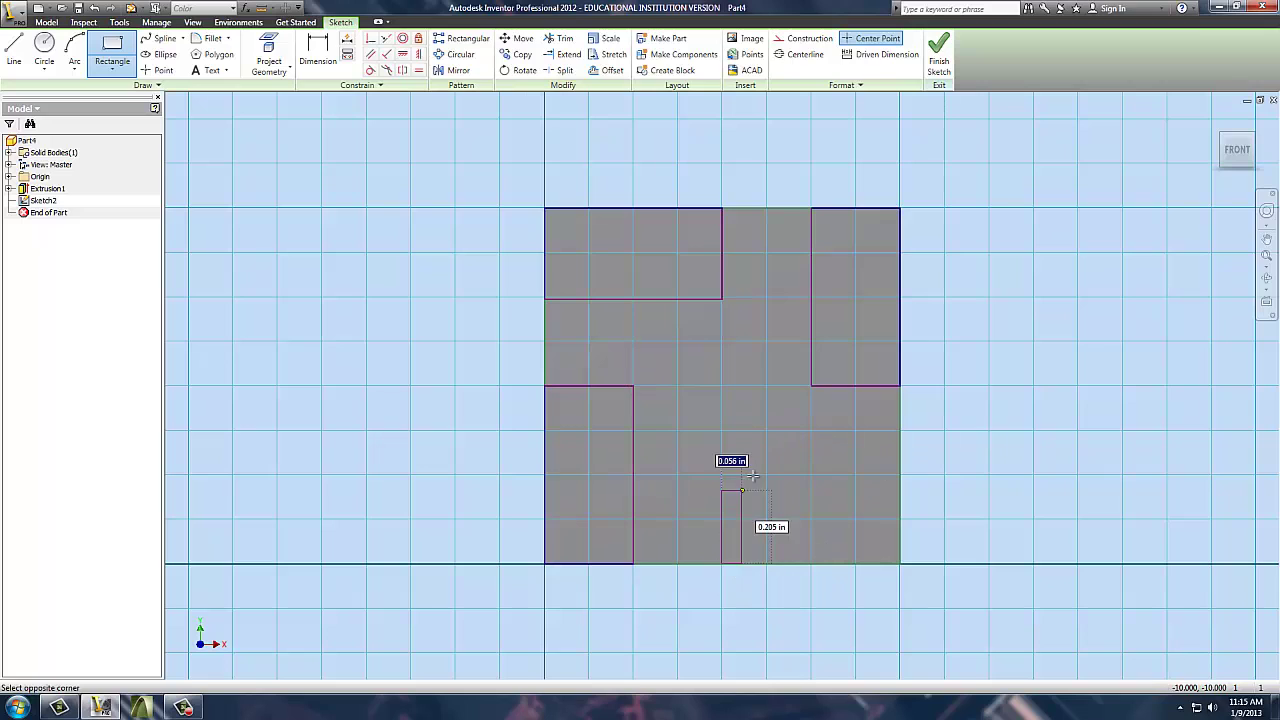
{"action": "left_click", "coordinate": [811, 475]}
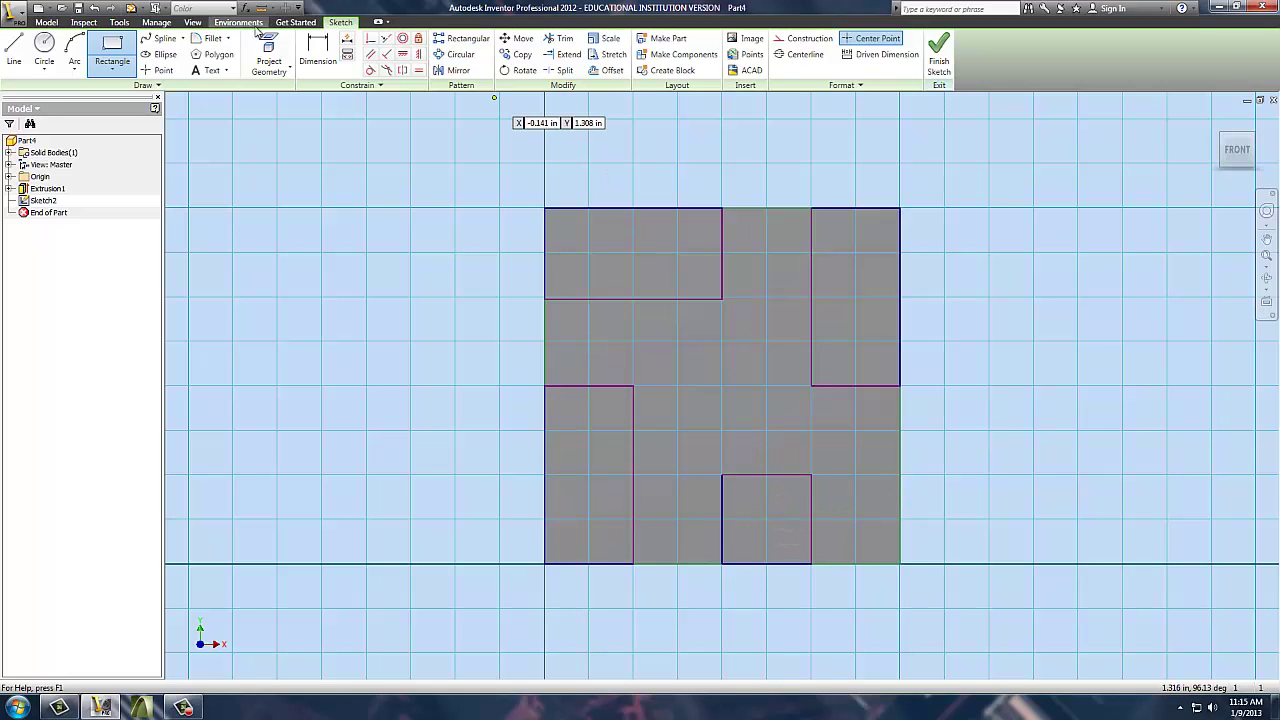
Dimension the upper-left rectangle to 0.5 in wide and 0.25 in high.
{"action": "left_click", "coordinate": [317, 55]}
{"action": "left_click", "coordinate": [649, 299]}
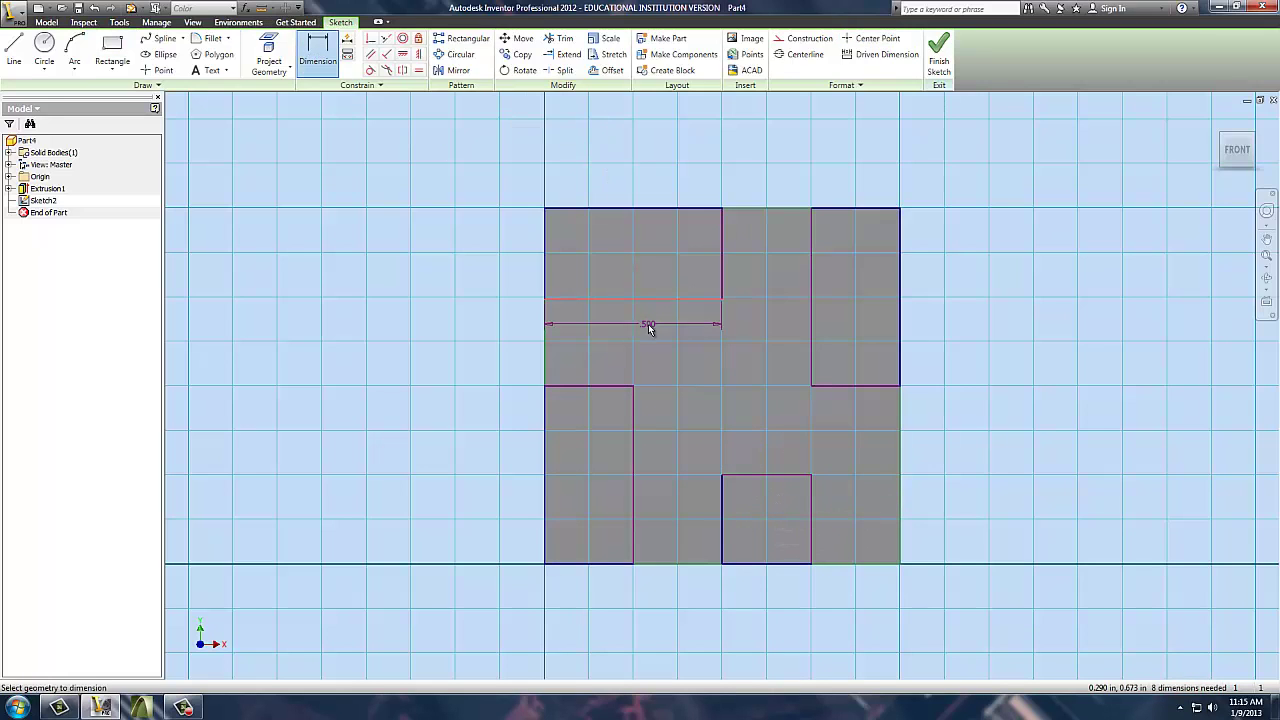
{"action": "left_click", "coordinate": [647, 322]}
{"action": "type", "text": ".5"}
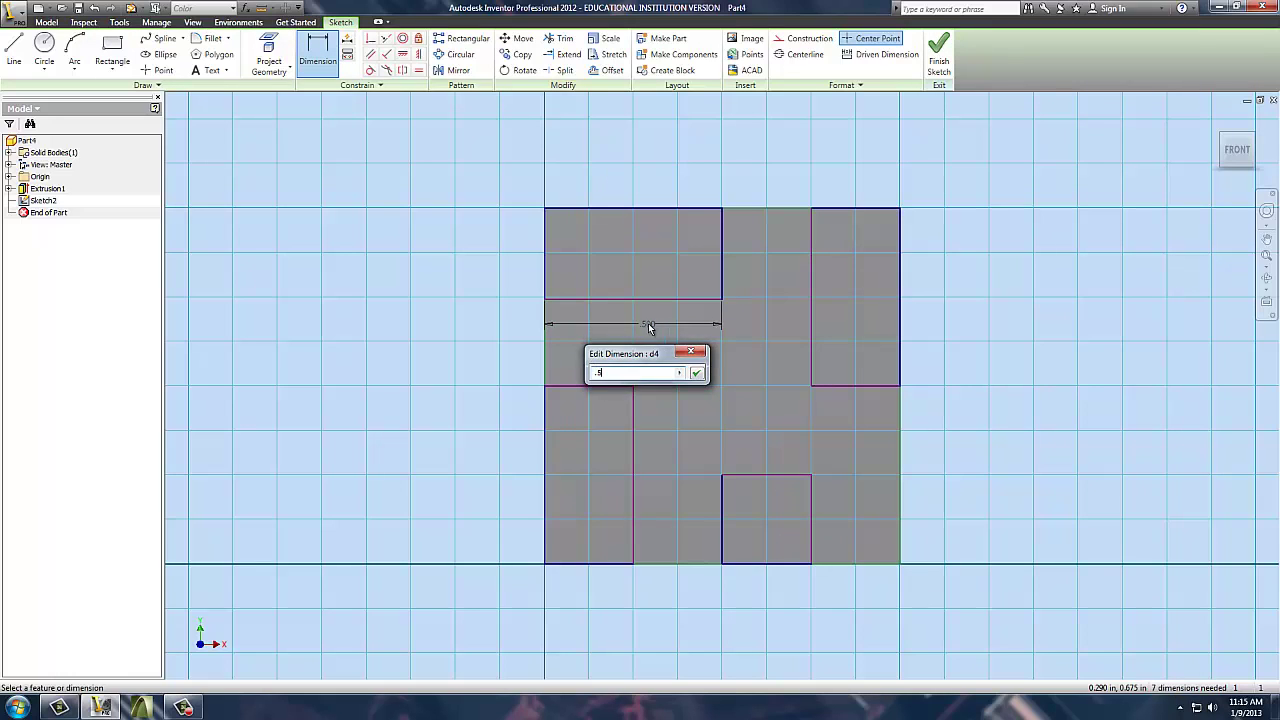
{"action": "key", "text": "Return"}
{"action": "left_click", "coordinate": [728, 257]}
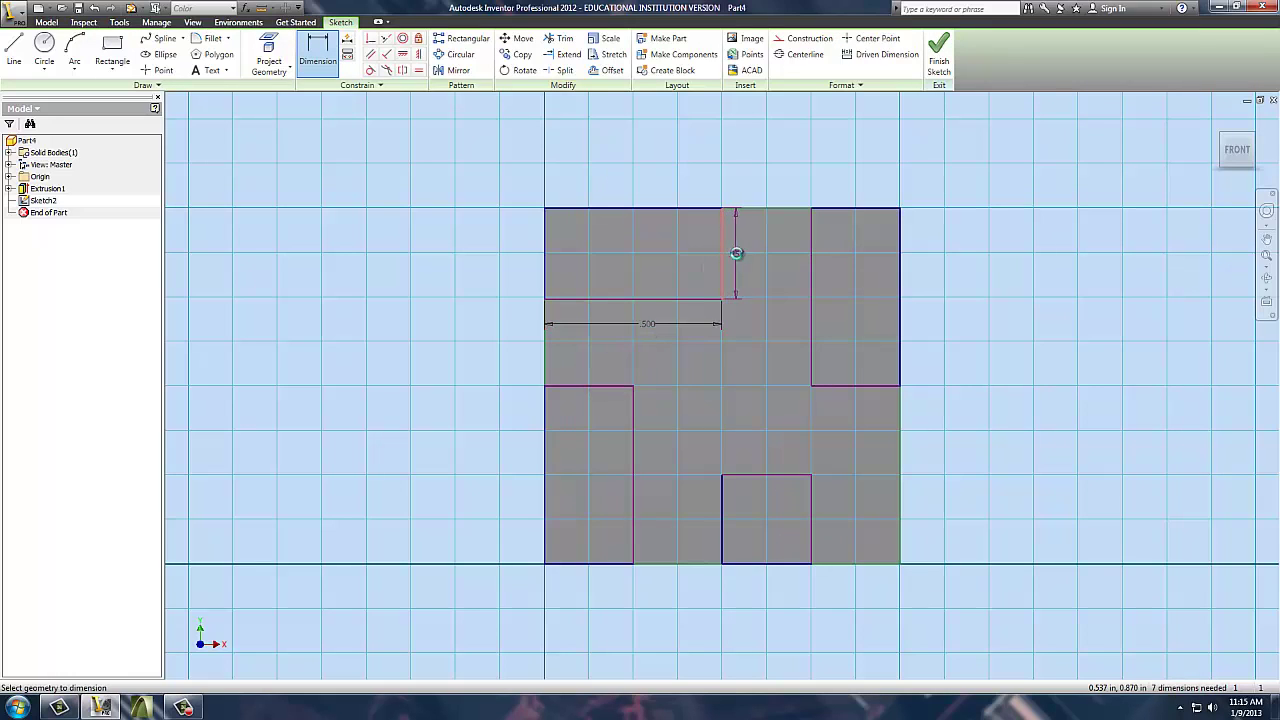
{"action": "left_click", "coordinate": [738, 260]}
{"action": "type", "text": ".2"}
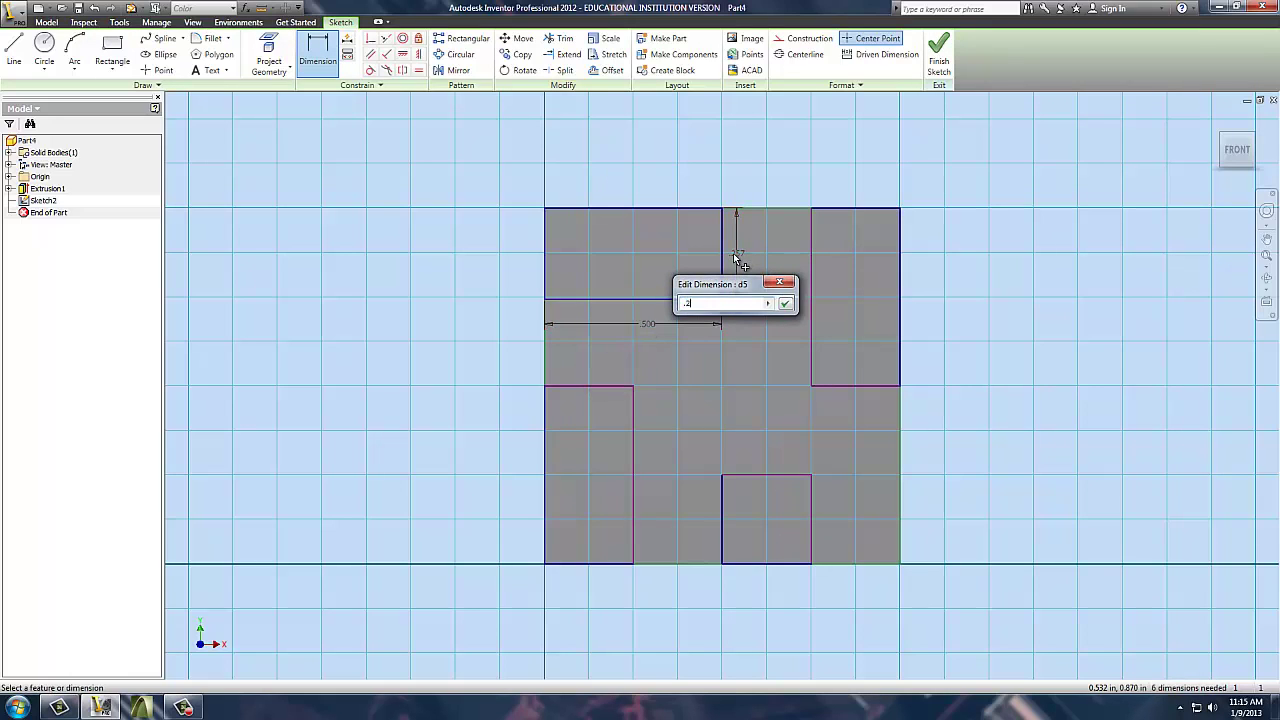
{"action": "type", "text": "5"}
{"action": "key", "text": "Return"}
Dimension the upper-right rectangle to 0.5 in high and 0.25 in wide.
{"action": "left_click", "coordinate": [812, 274]}
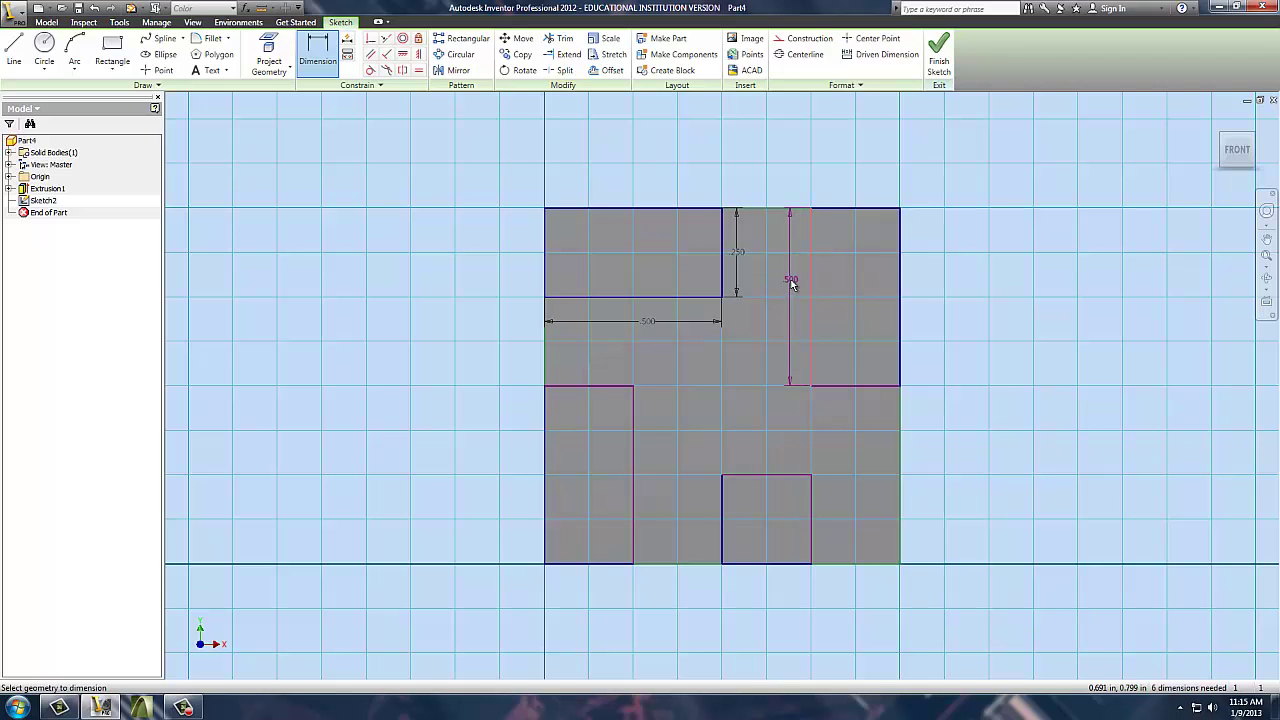
{"action": "left_click", "coordinate": [797, 287]}
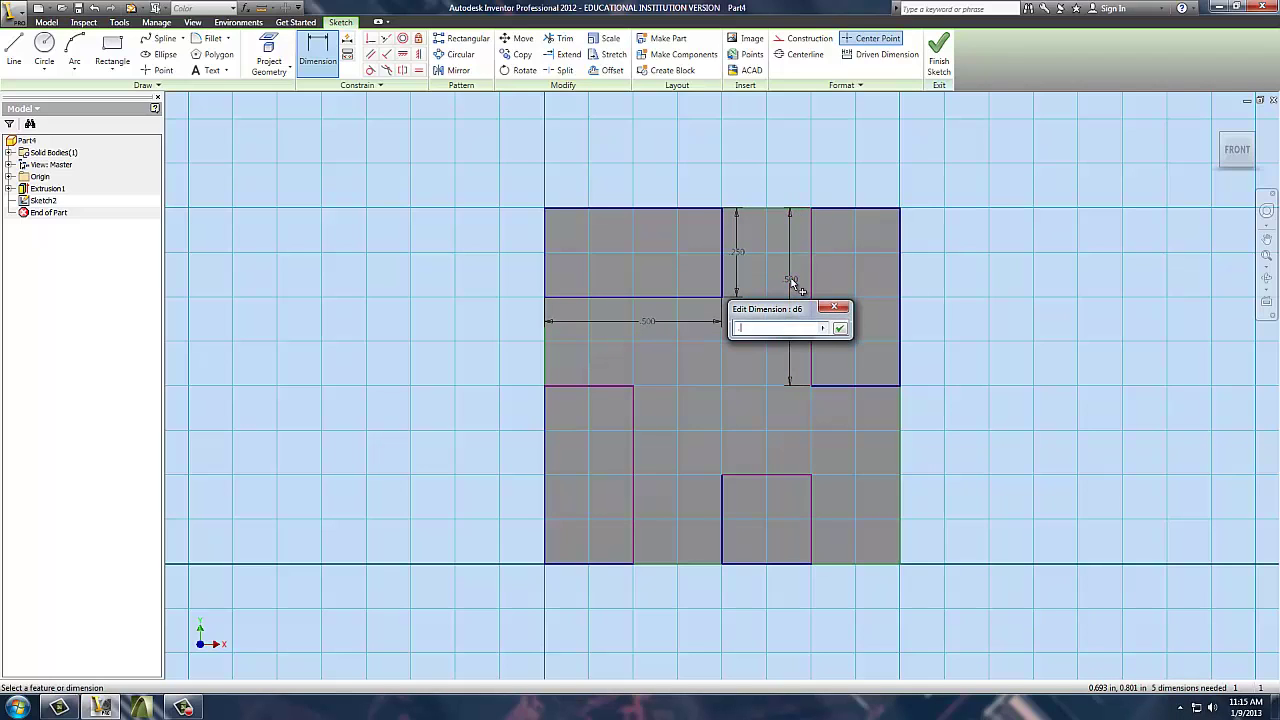
{"action": "key", "text": "Return"}
{"action": "left_click", "coordinate": [848, 387]}
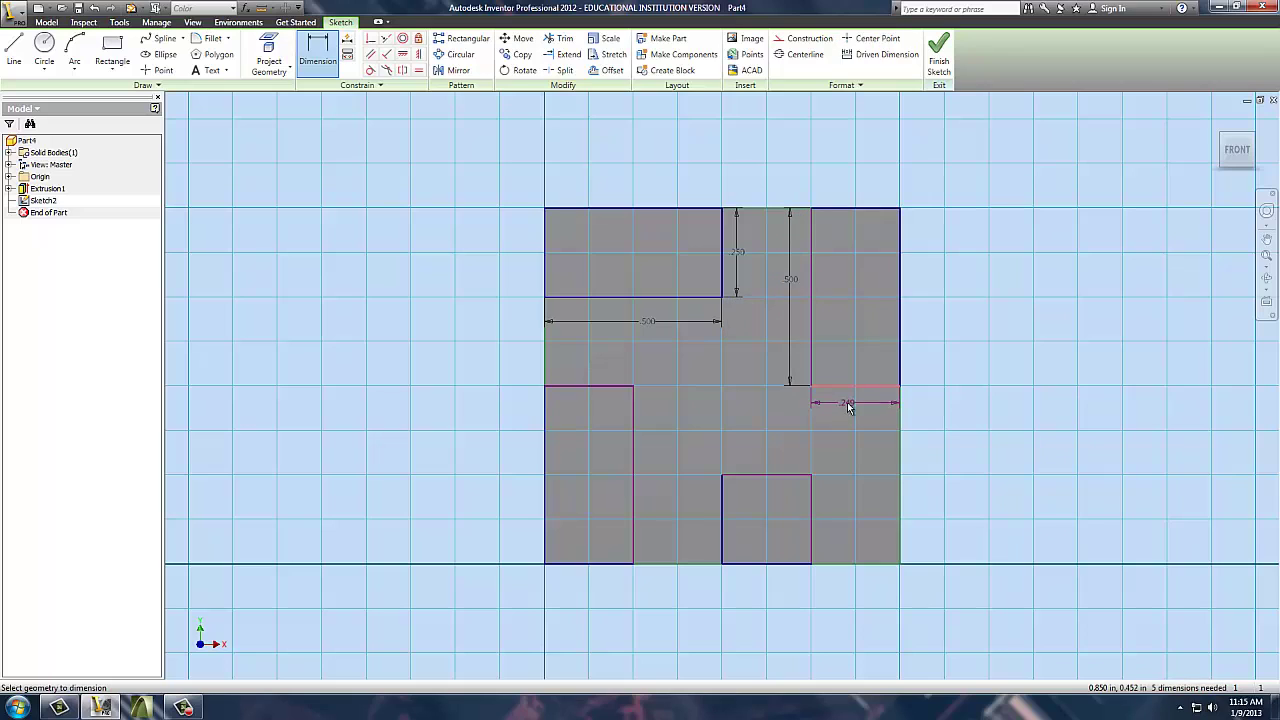
{"action": "left_click", "coordinate": [850, 407]}
{"action": "type", "text": ".25"}
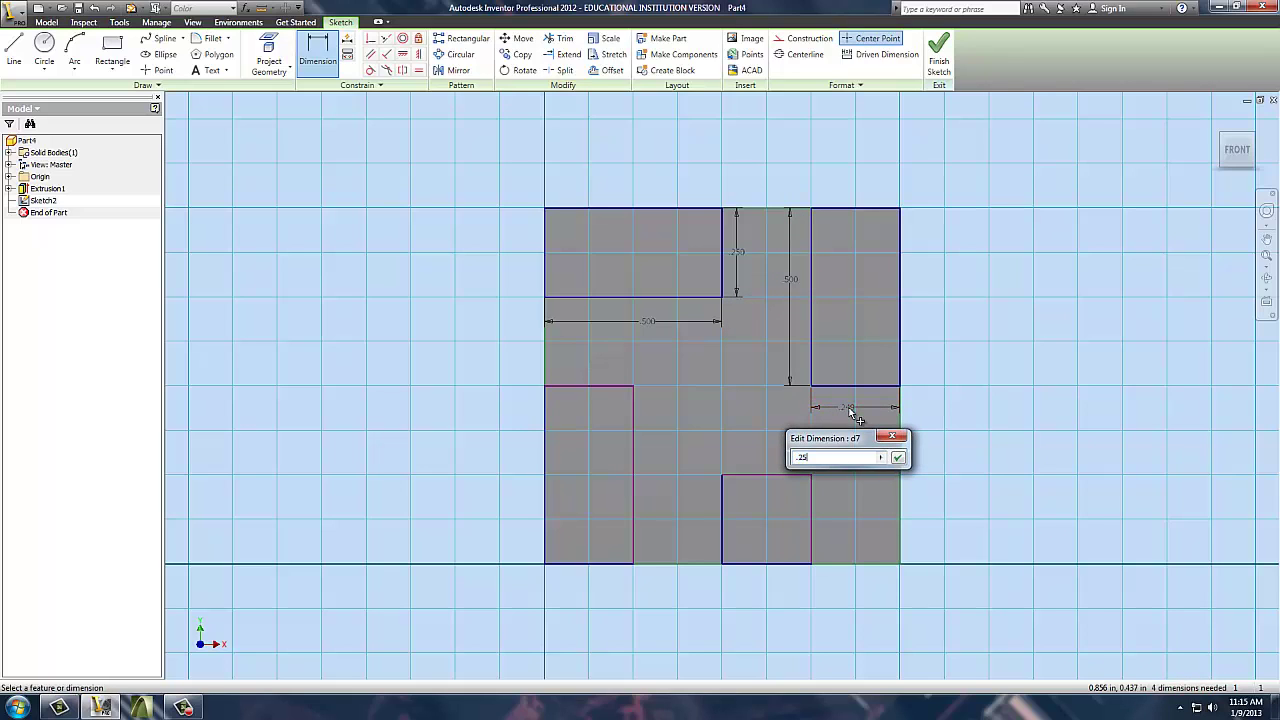
{"action": "key", "text": "Return"}
Dimension the small square on the bottom edge to 0.25 in wide and 0.25 in high.
{"action": "left_click", "coordinate": [790, 475]}
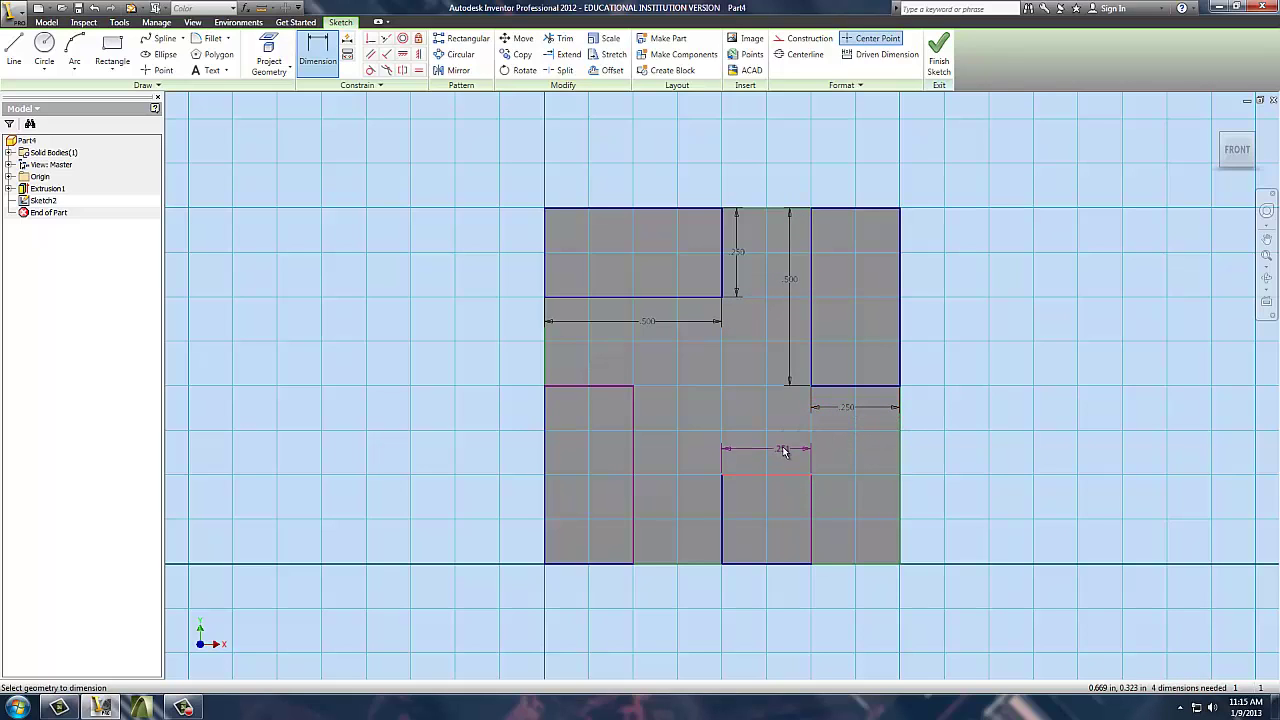
{"action": "left_click", "coordinate": [780, 443]}
{"action": "type", "text": ".25"}
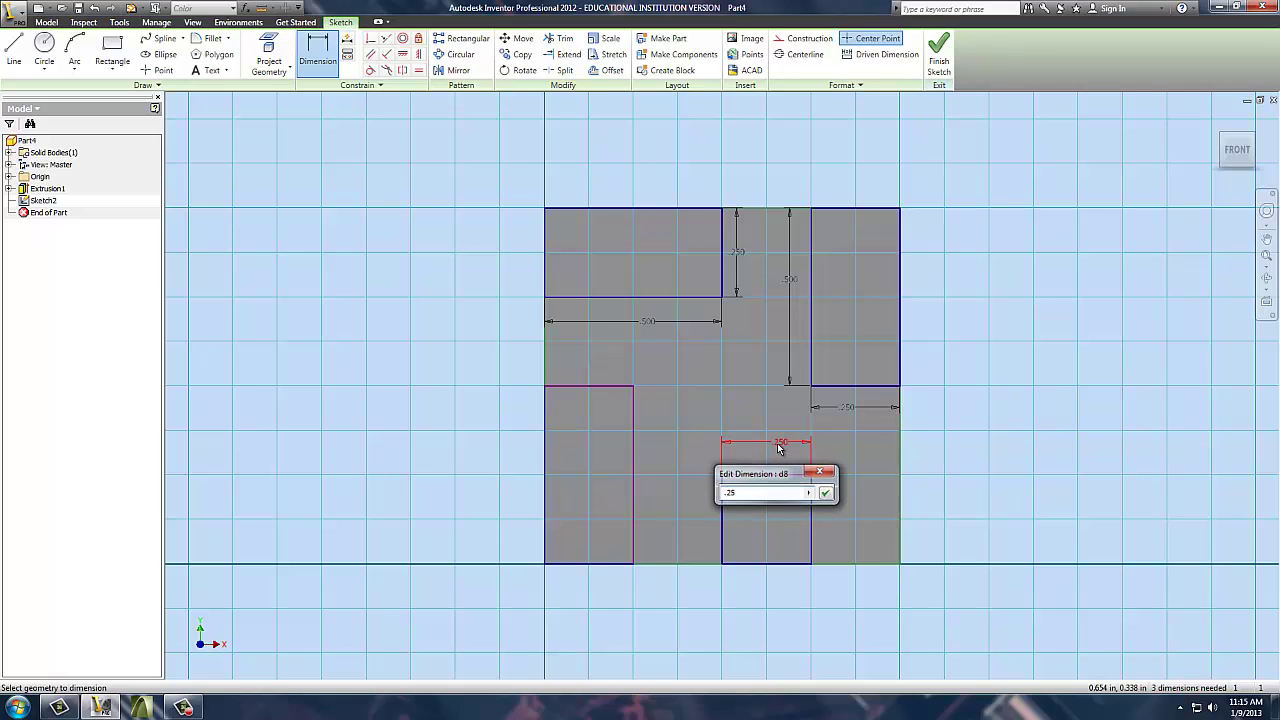
{"action": "key", "text": "Return"}
{"action": "left_click", "coordinate": [720, 523]}
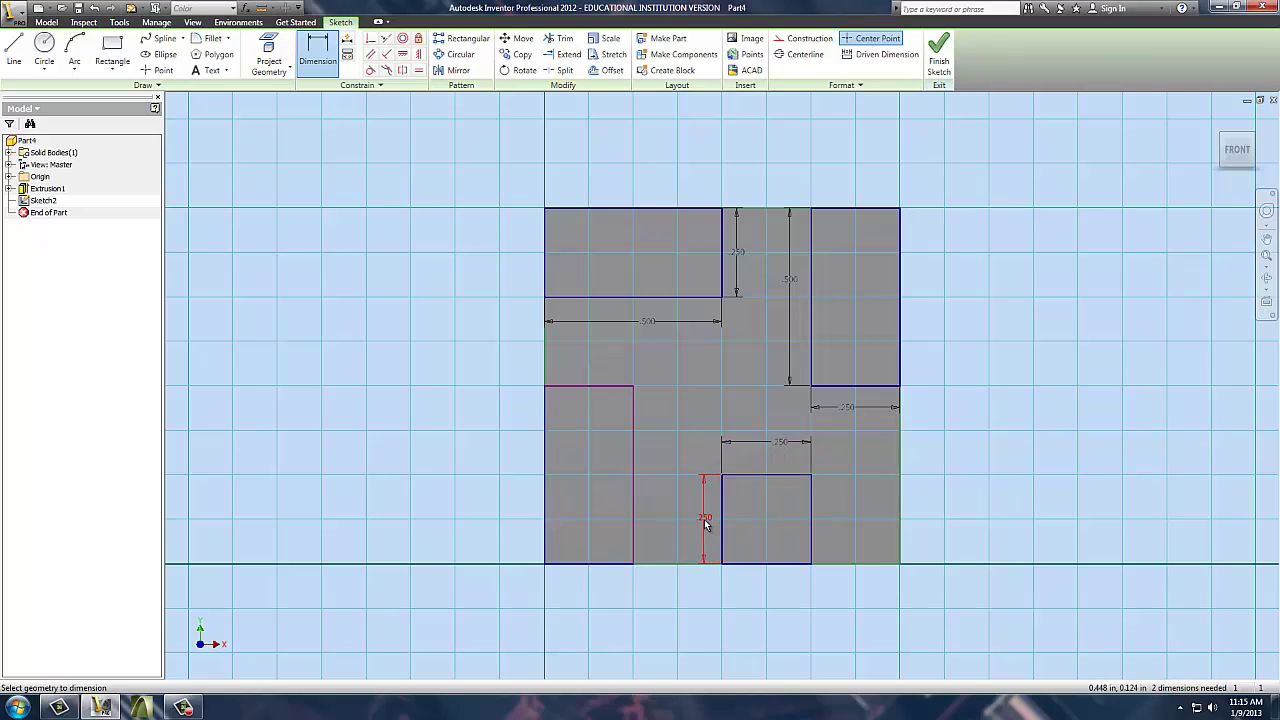
{"action": "left_click", "coordinate": [704, 521]}
{"action": "type", "text": ".25"}
{"action": "key", "text": "Return"}
Dimension the lower-left rectangle to 0.5 in high and 0.25 in wide.
{"action": "left_click", "coordinate": [635, 483]}
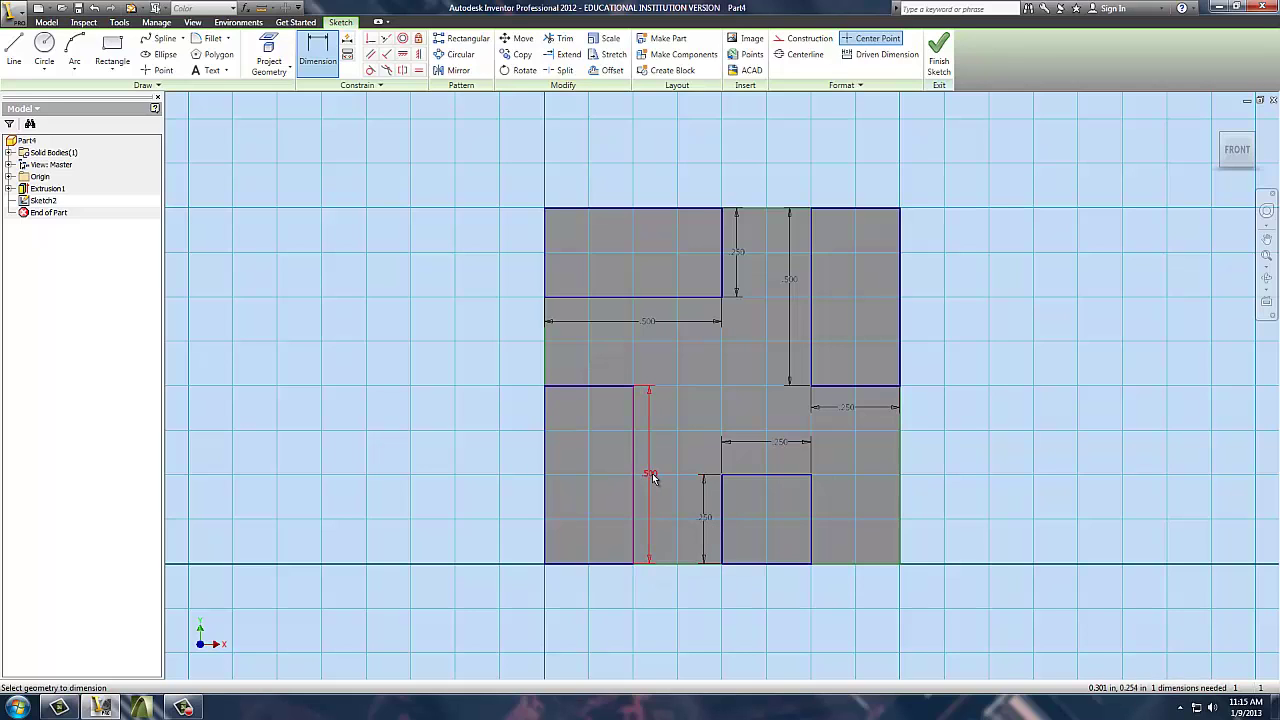
{"action": "left_click", "coordinate": [651, 476]}
{"action": "type", "text": ".5"}
{"action": "key", "text": "Return"}
{"action": "left_click", "coordinate": [600, 385]}
{"action": "left_click", "coordinate": [603, 370]}
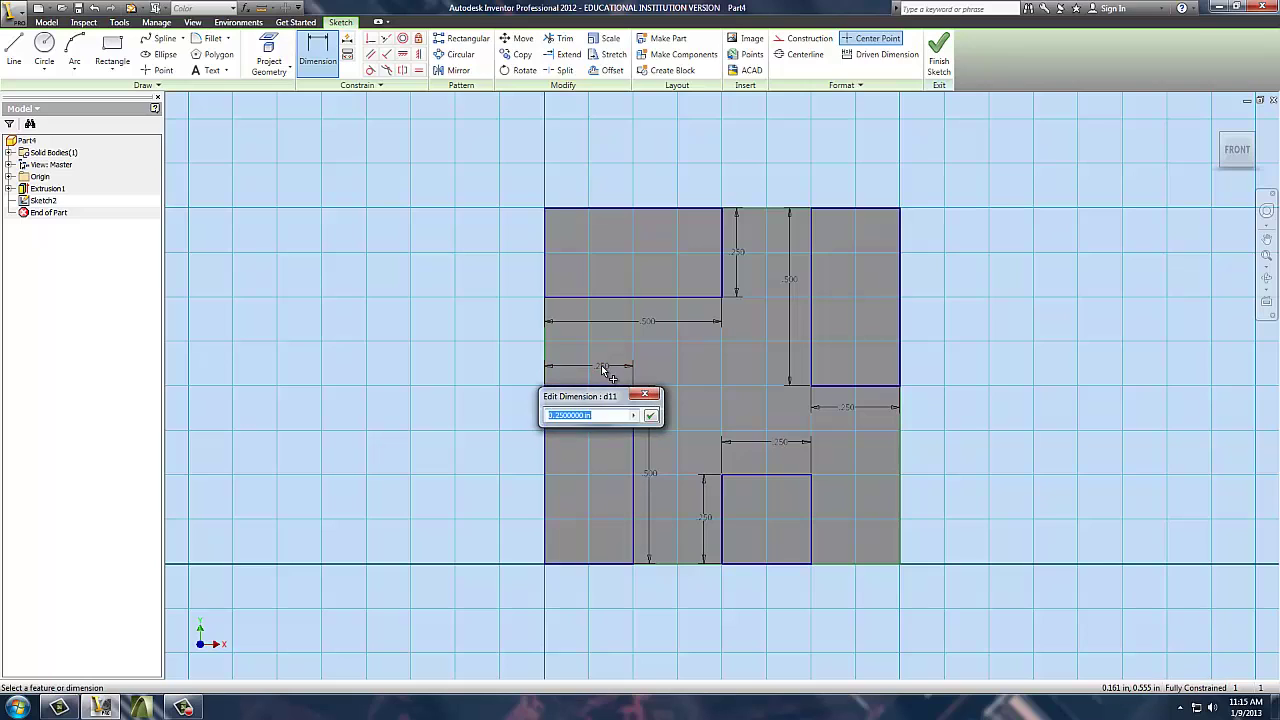
{"action": "key", "text": "Return"}
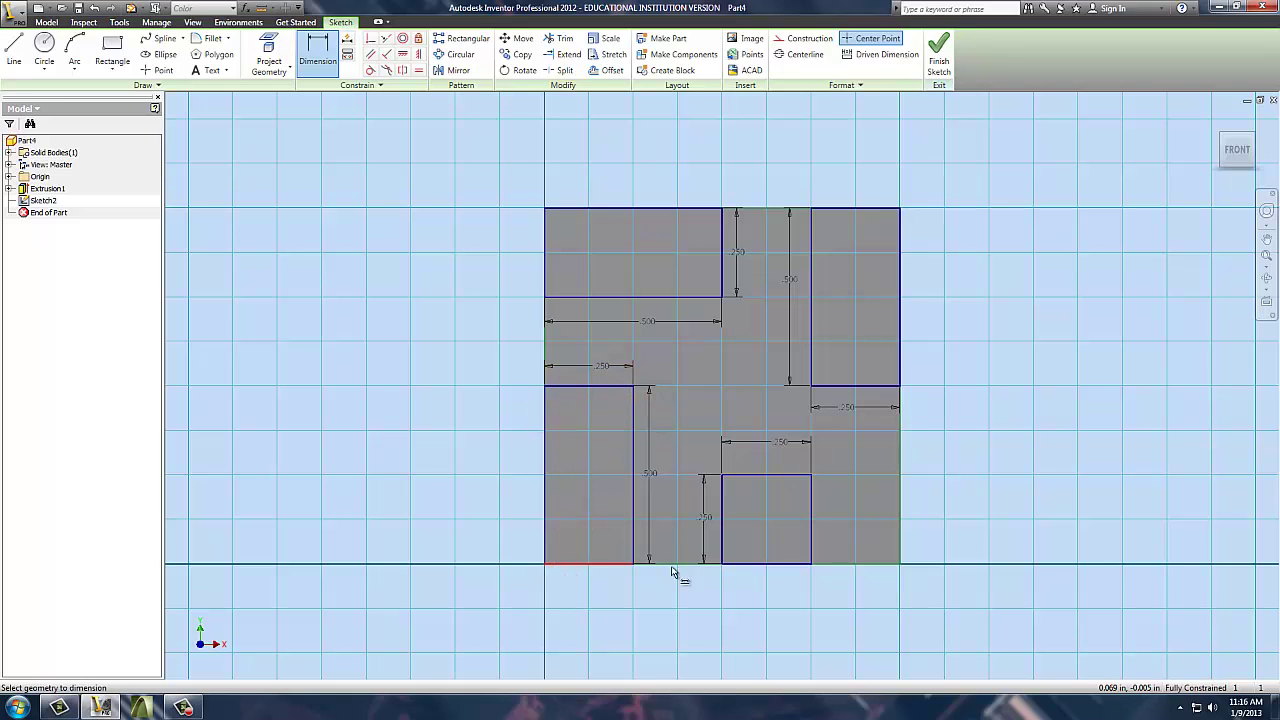
Add a driven dimension from the block's left edge to the small square's left side, place it below the block, and finish the sketch.
{"action": "left_click", "coordinate": [722, 553]}
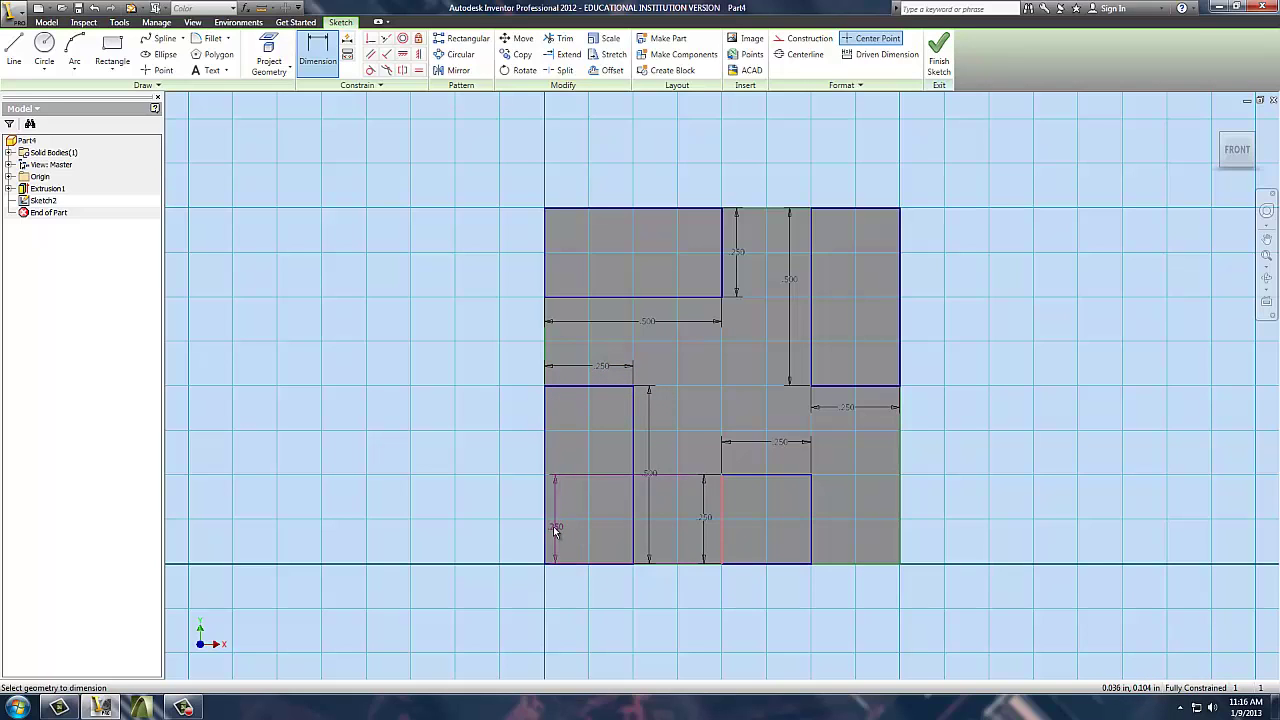
{"action": "left_click", "coordinate": [546, 531]}
{"action": "left_click", "coordinate": [612, 605]}
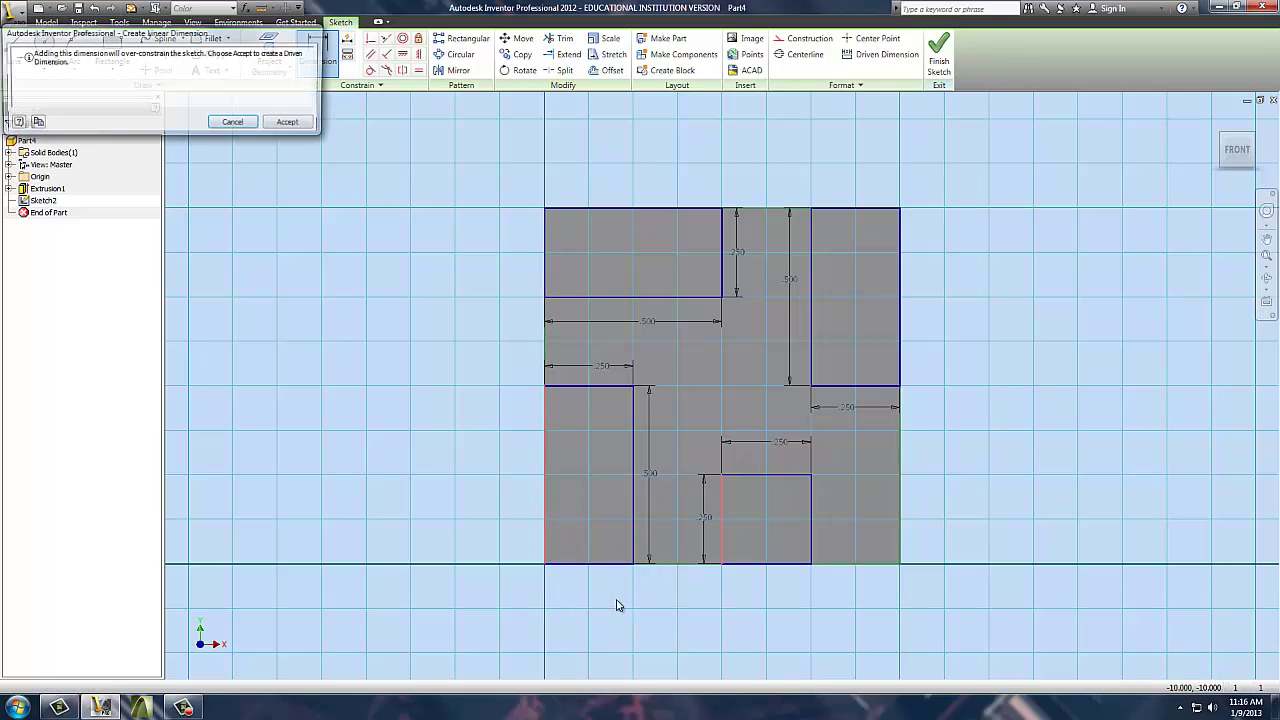
{"action": "left_click", "coordinate": [290, 123]}
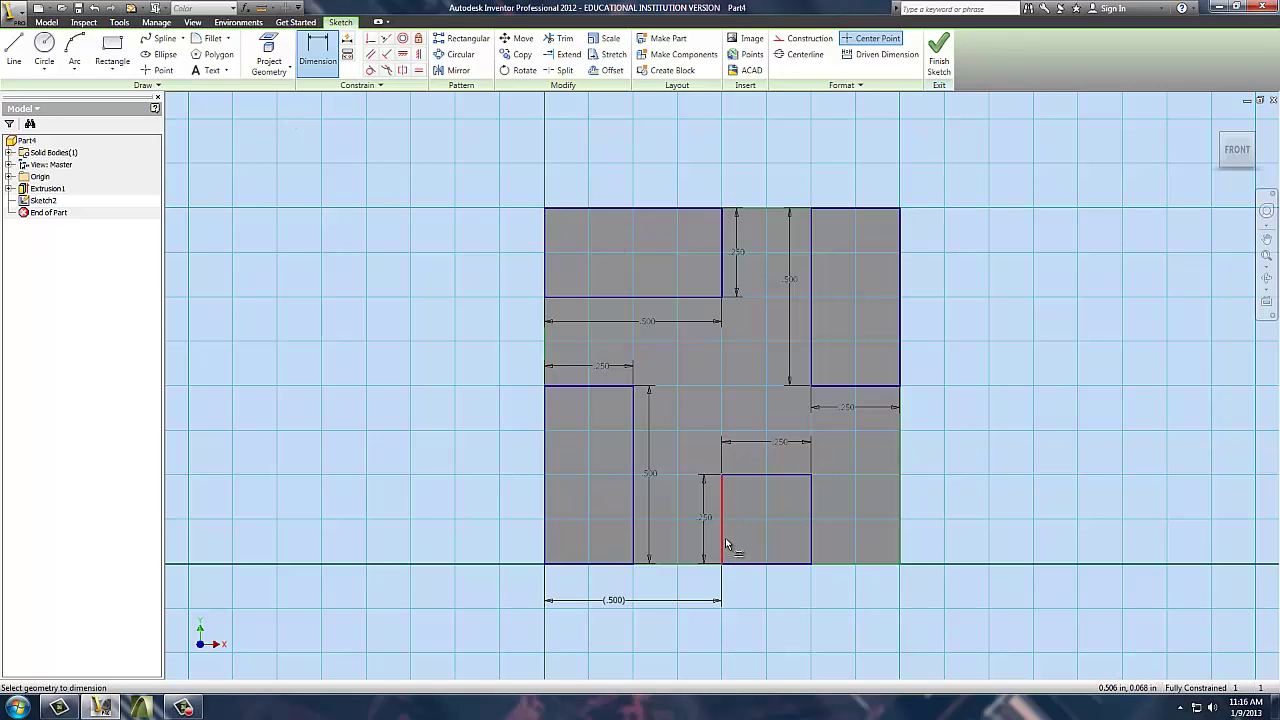
{"action": "left_click", "coordinate": [940, 60]}
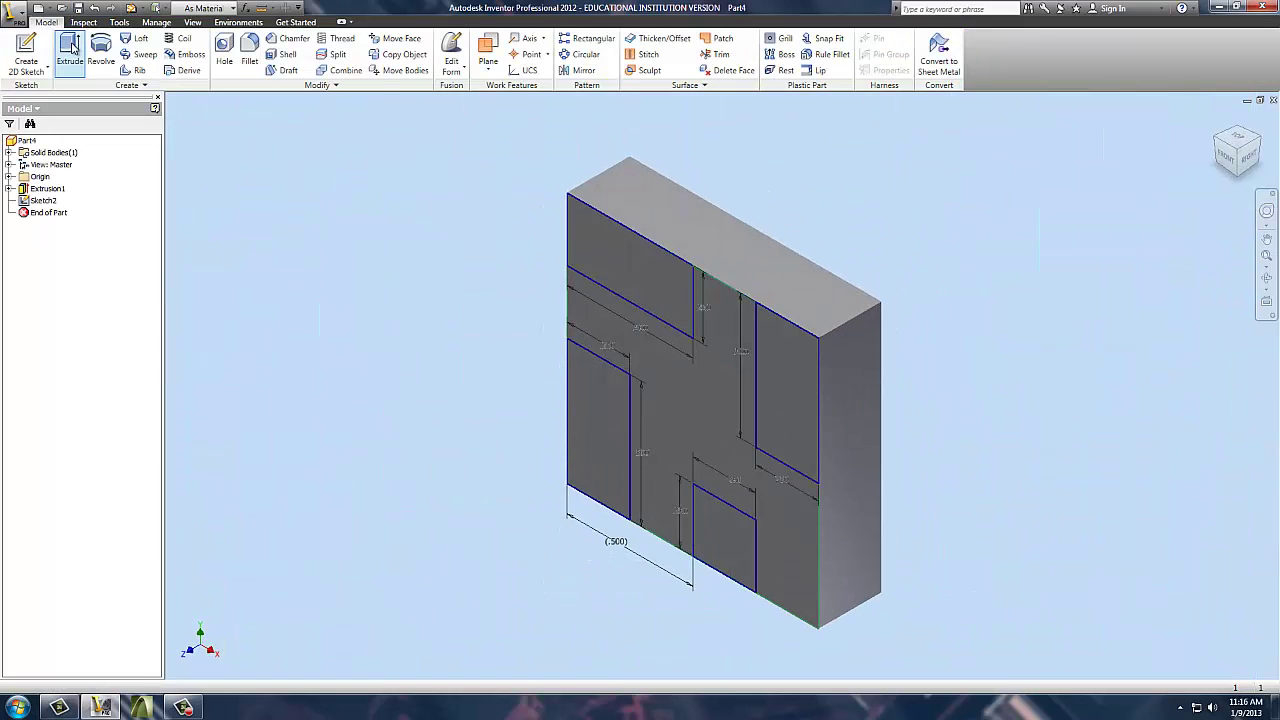
Extrude the four sketched rectangles as a 0.25 in deep cut into the block.
{"action": "left_click", "coordinate": [70, 48]}
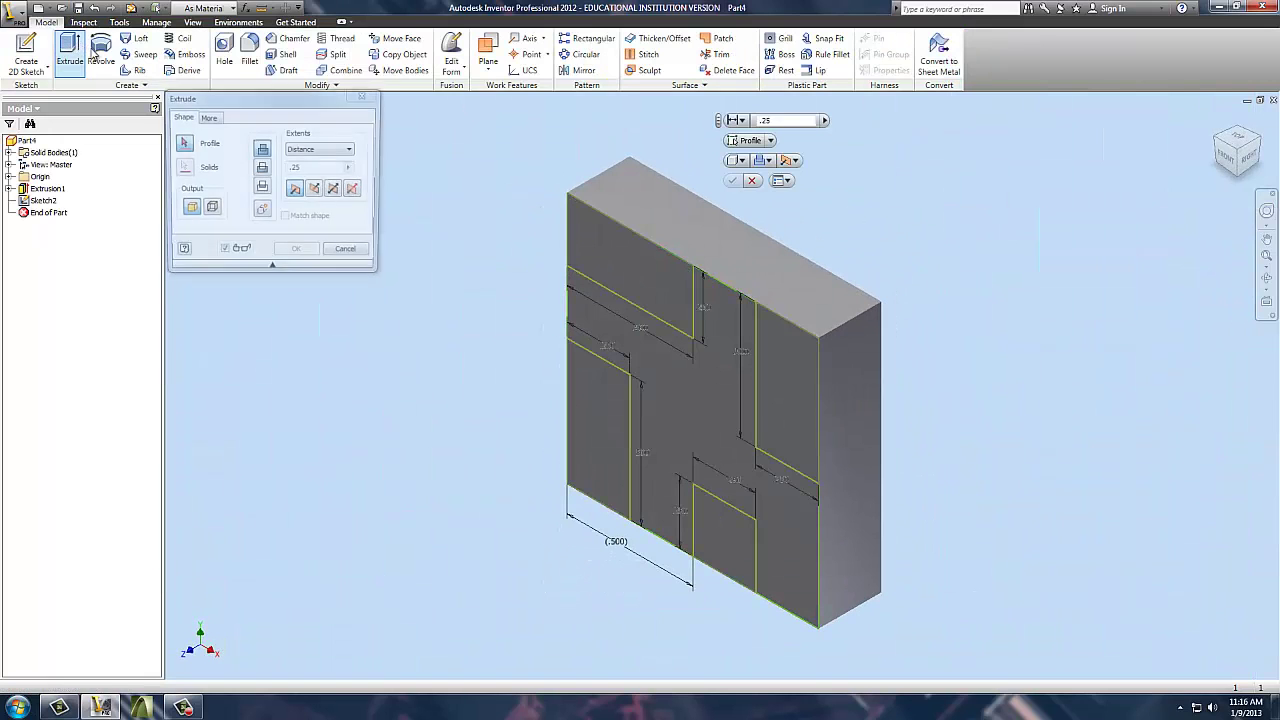
{"action": "left_click", "coordinate": [608, 257]}
{"action": "left_click", "coordinate": [797, 392]}
{"action": "left_click", "coordinate": [736, 533]}
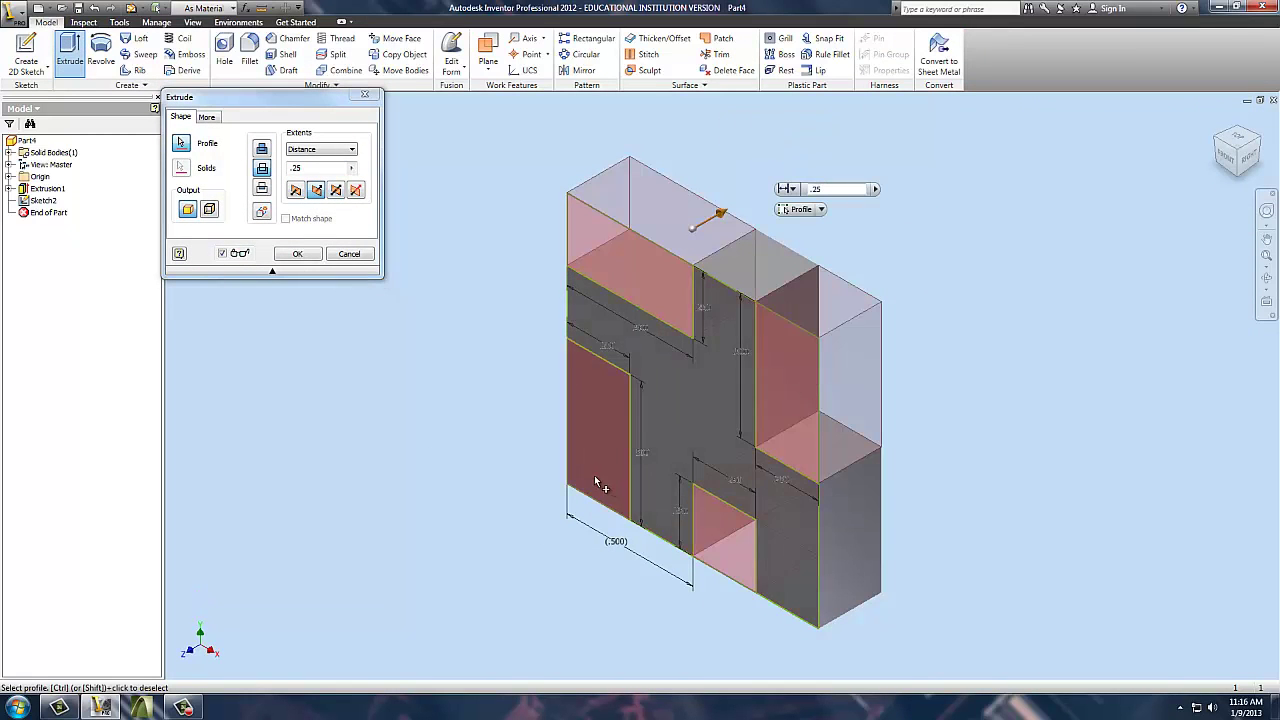
{"action": "left_click", "coordinate": [588, 455]}
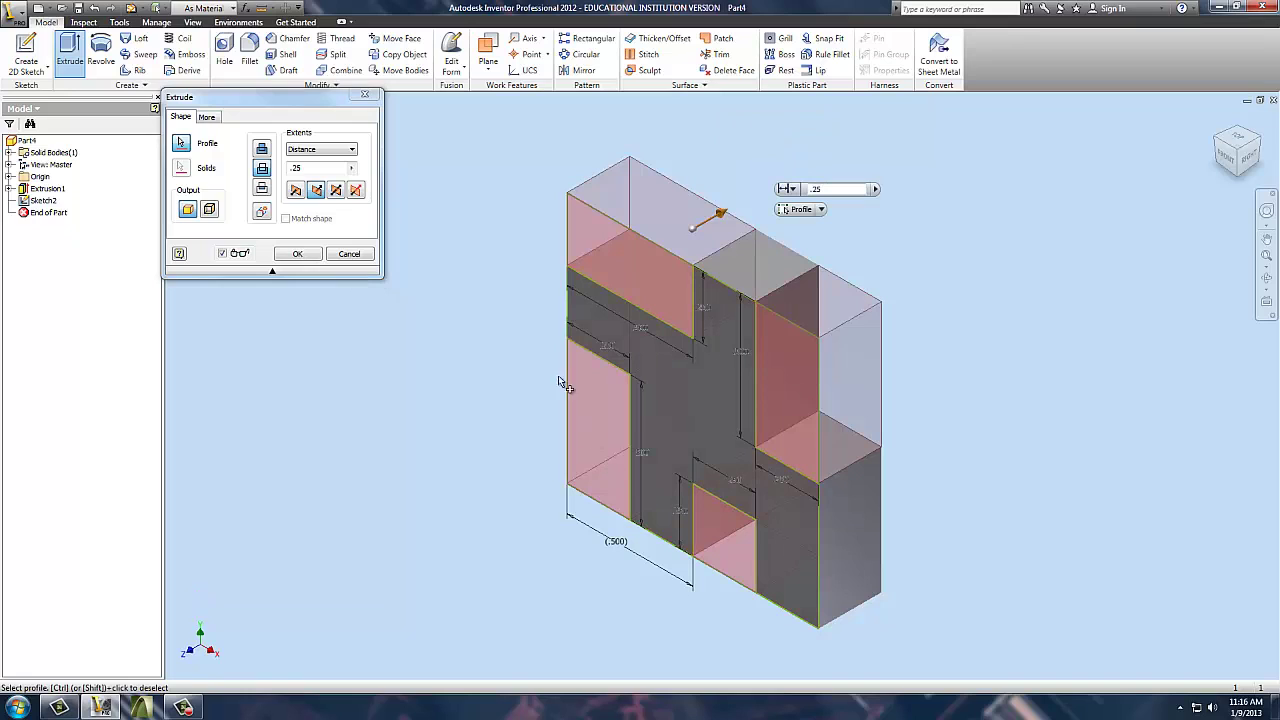
{"action": "left_click", "coordinate": [299, 255]}
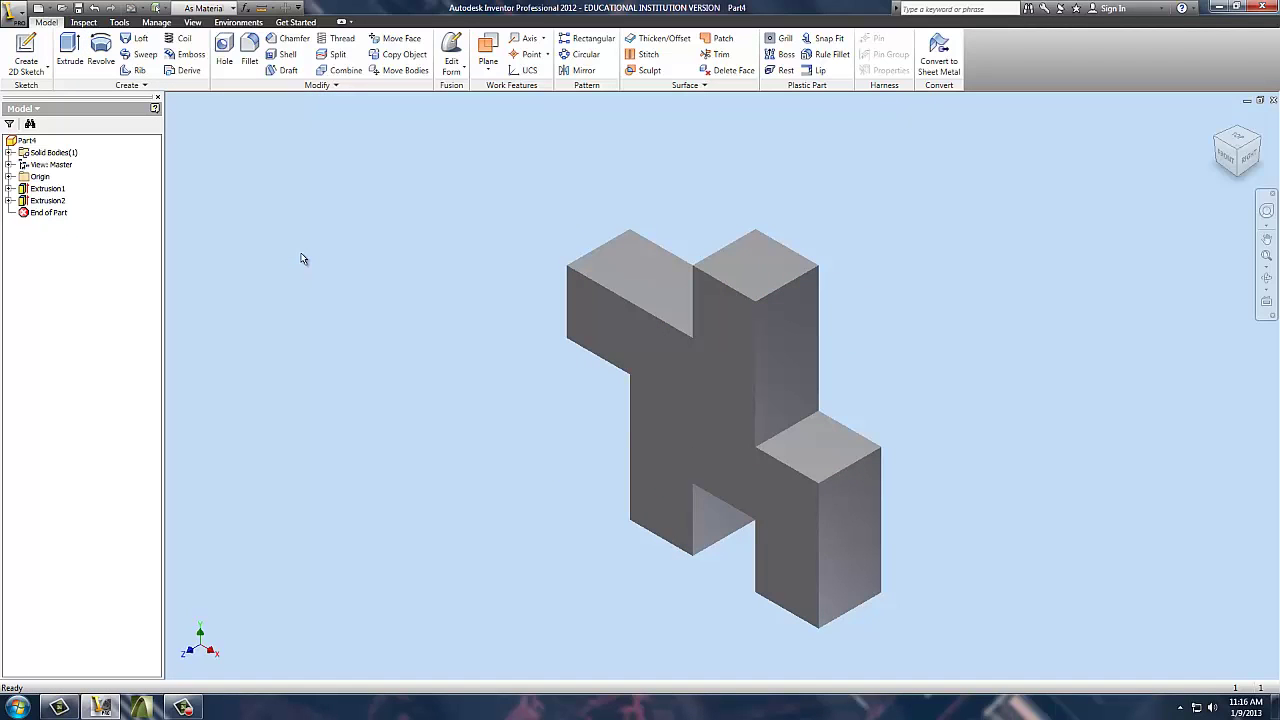
Select the front face together with the upward-facing, right-side and visible notch faces of the block.
{"action": "left_click", "coordinate": [650, 289]}
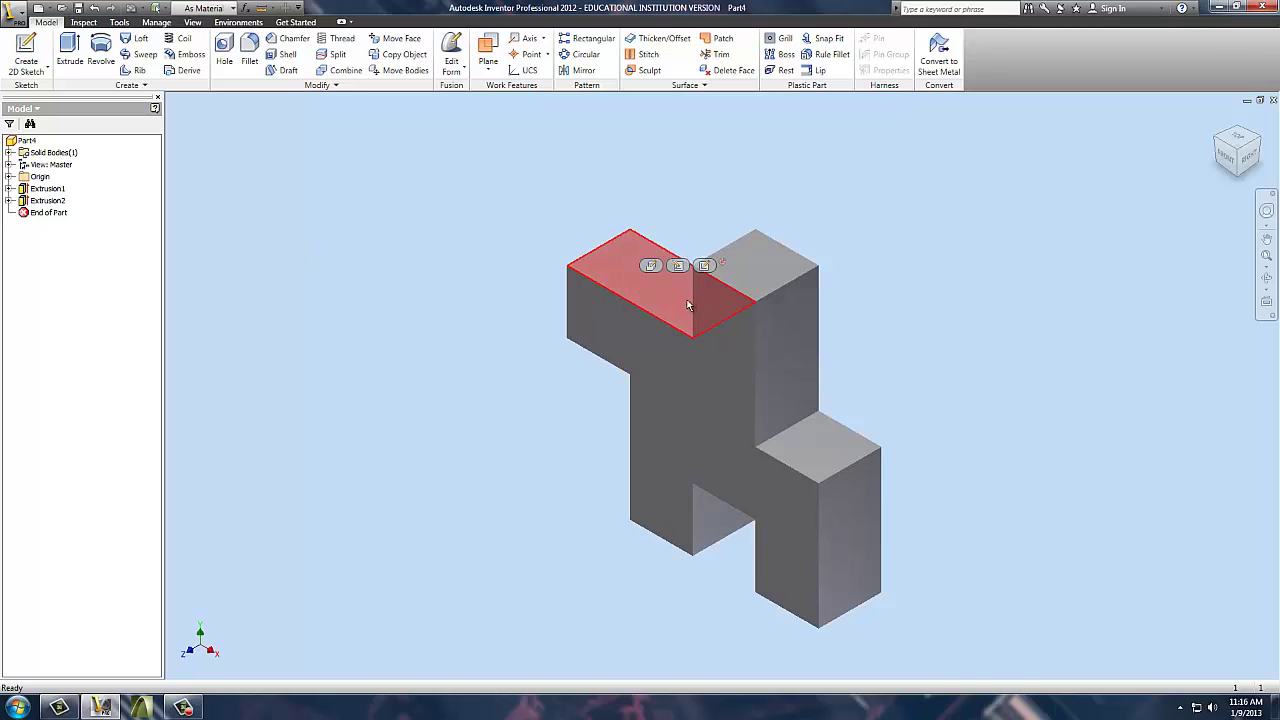
{"action": "left_click", "coordinate": [769, 279], "text": "ctrl"}
{"action": "left_click", "coordinate": [726, 364], "text": "ctrl"}
{"action": "left_click", "coordinate": [794, 373], "text": "ctrl"}
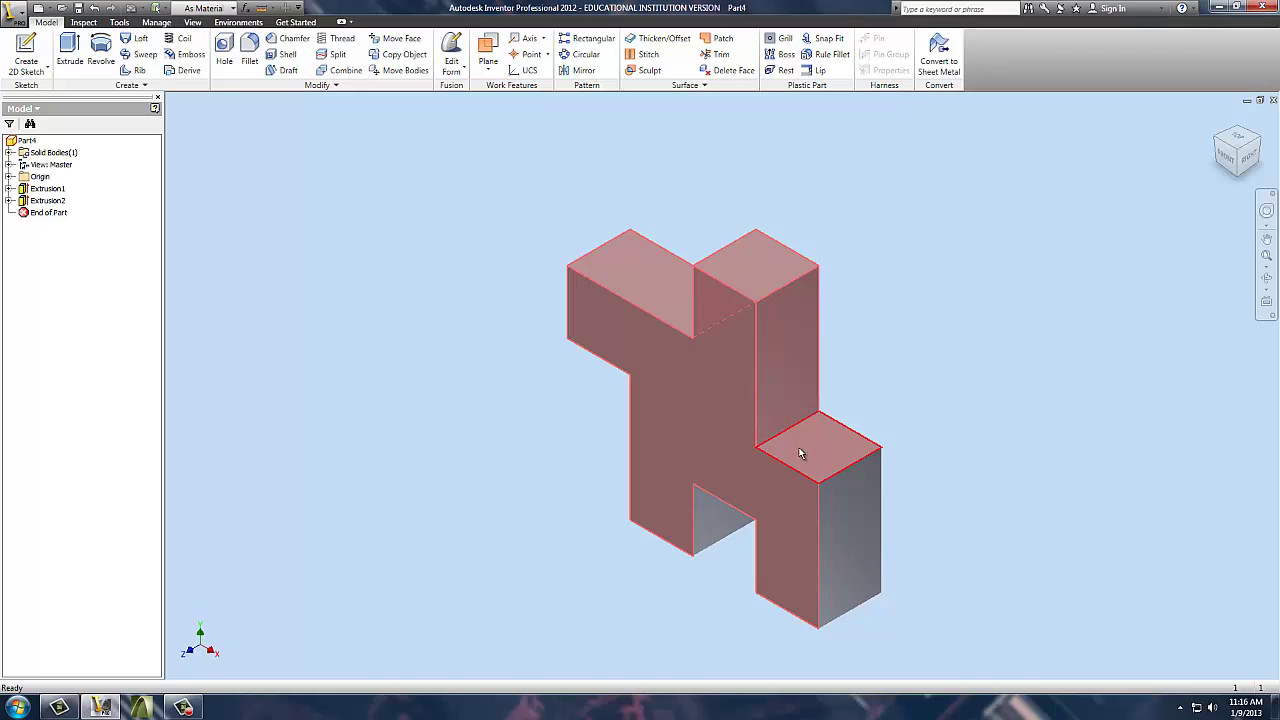
{"action": "left_click", "coordinate": [799, 453], "text": "ctrl"}
{"action": "left_click", "coordinate": [838, 508], "text": "ctrl"}
{"action": "left_click", "coordinate": [748, 512], "text": "ctrl"}
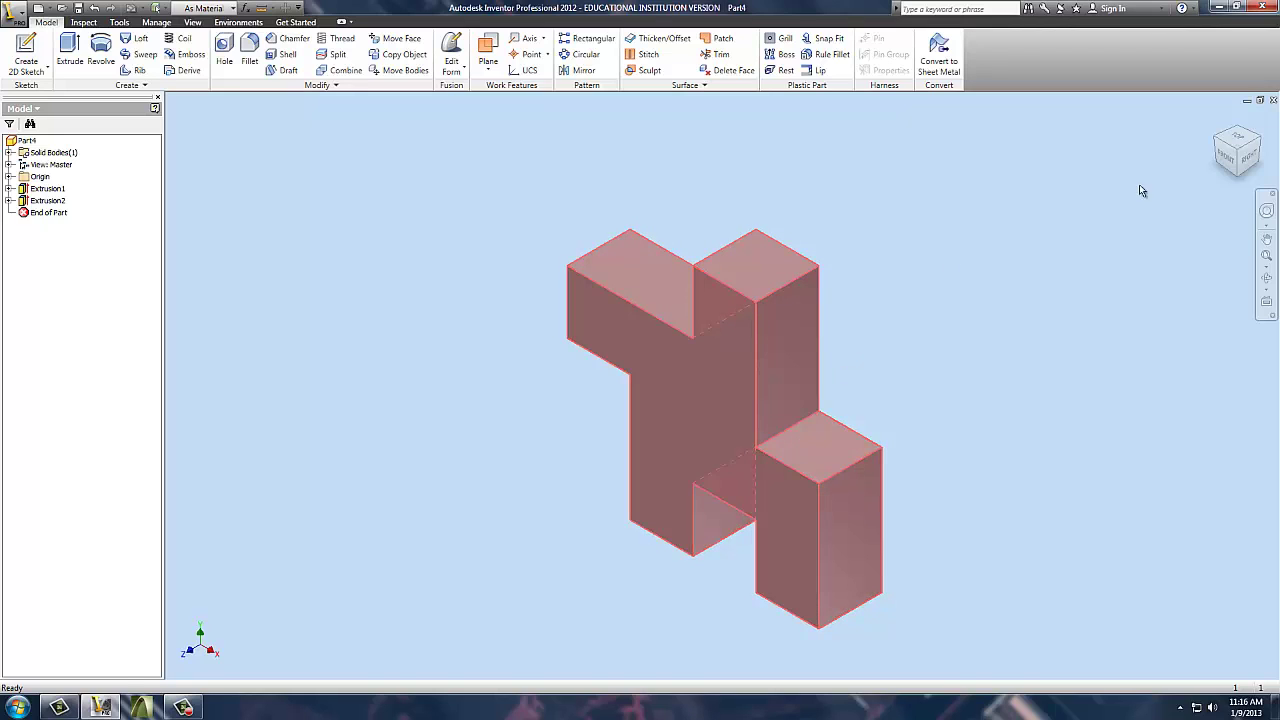
Add the left-side faces, the undersides and the remaining bottom notch faces to the selection.
{"action": "left_click", "coordinate": [1220, 165]}
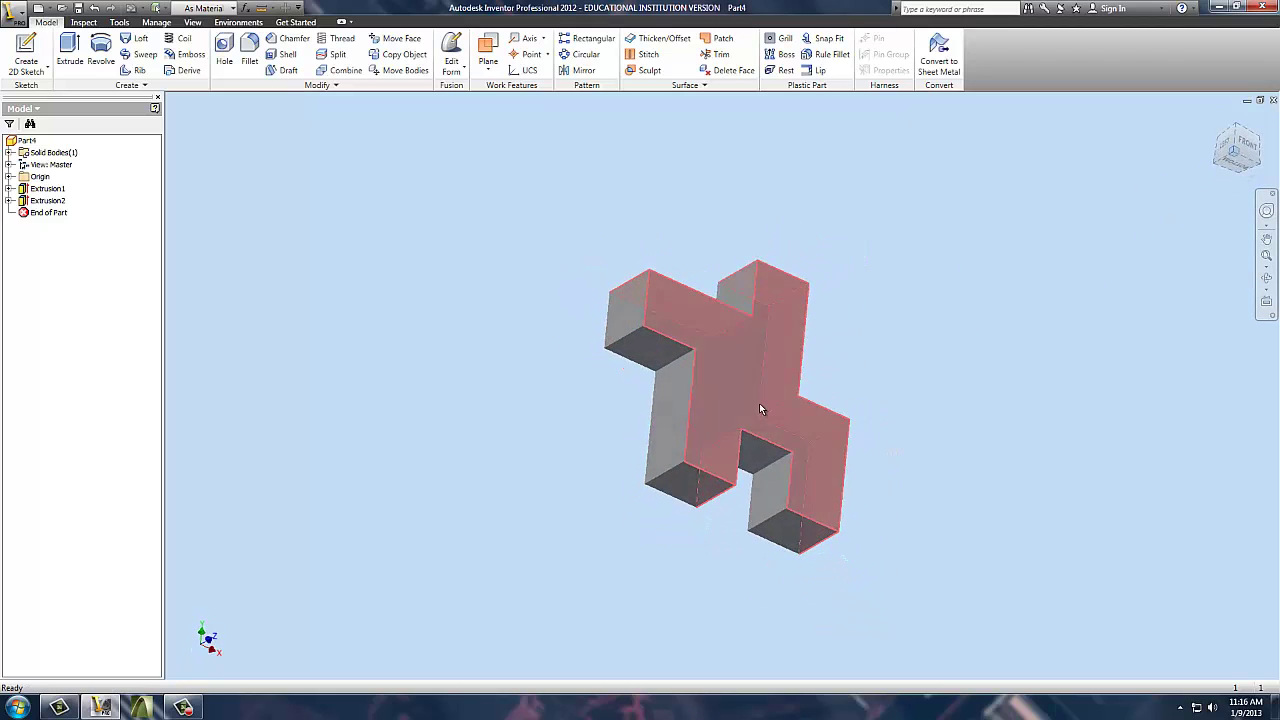
{"action": "left_click", "coordinate": [732, 303], "text": "ctrl"}
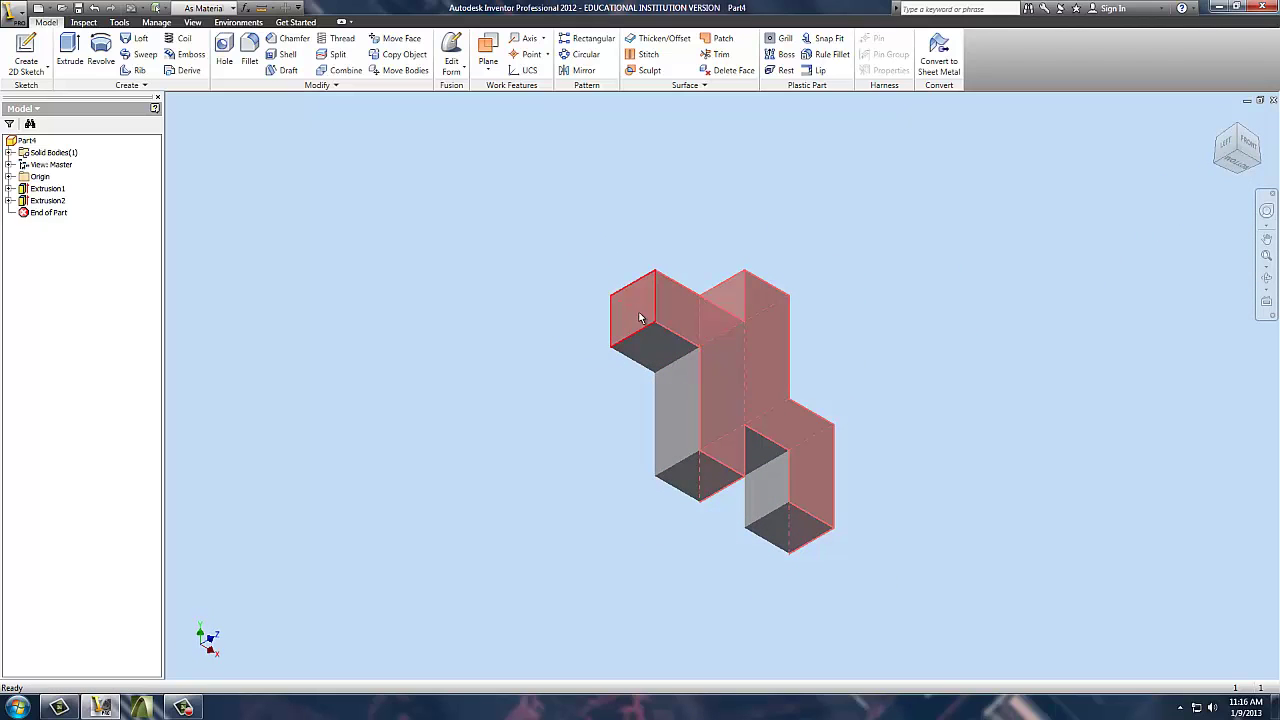
{"action": "left_click", "coordinate": [640, 318], "text": "ctrl"}
{"action": "left_click", "coordinate": [660, 360], "text": "ctrl"}
{"action": "left_click", "coordinate": [680, 391], "text": "ctrl"}
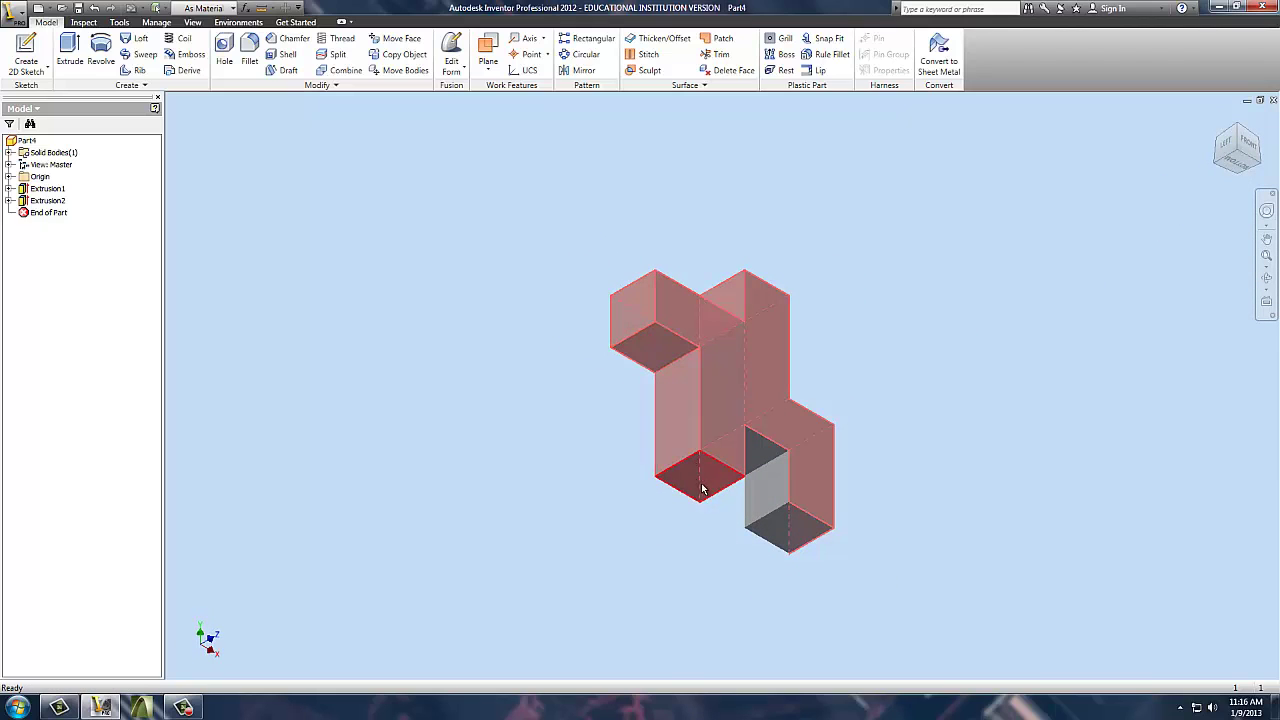
{"action": "left_click", "coordinate": [702, 488], "text": "ctrl"}
{"action": "left_click", "coordinate": [771, 457], "text": "ctrl"}
{"action": "left_click", "coordinate": [771, 486], "text": "ctrl"}
{"action": "left_click", "coordinate": [786, 529], "text": "ctrl"}
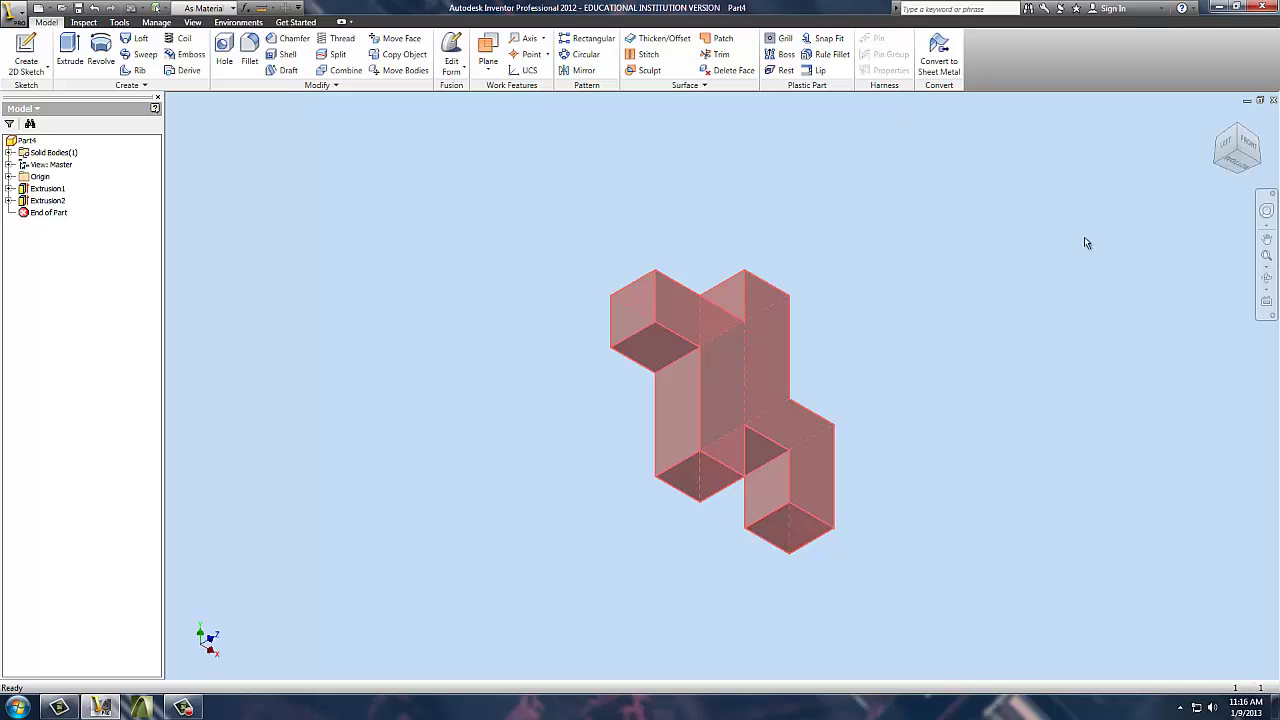
Add the back face to the selection and set the face color style of all selected faces to Green.
{"action": "left_click", "coordinate": [1219, 167]}
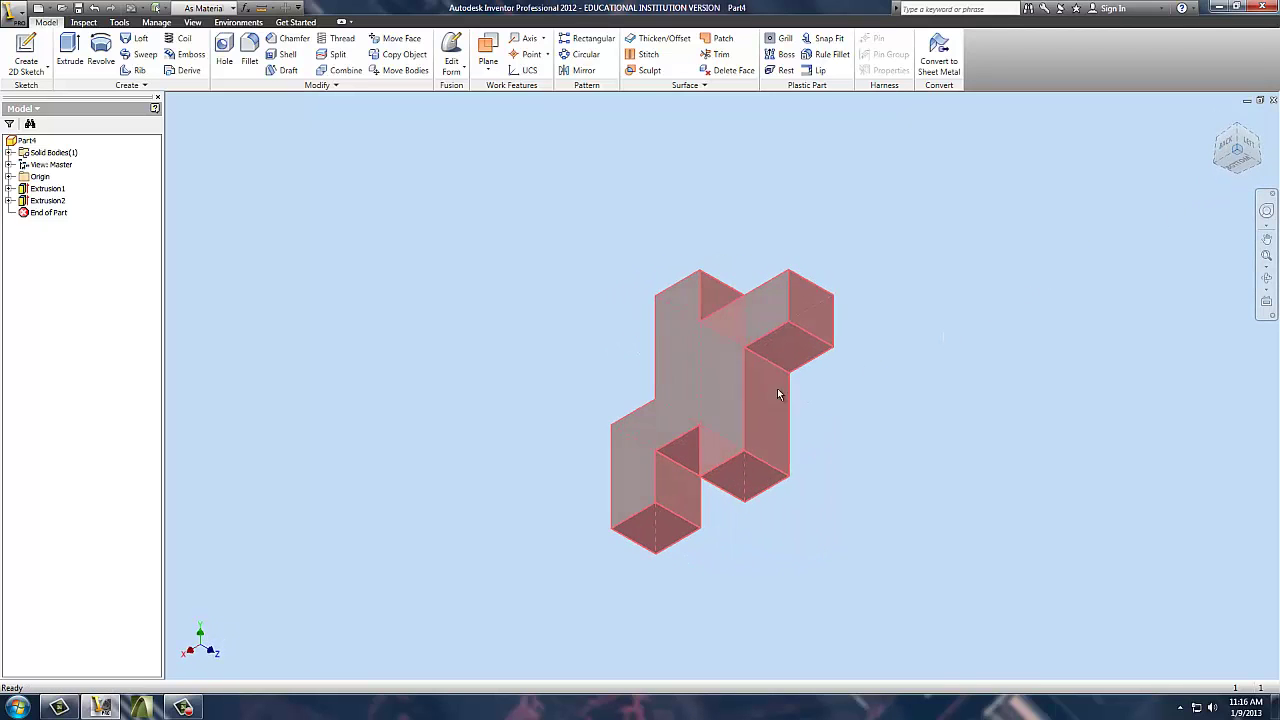
{"action": "right_click", "coordinate": [696, 371]}
{"action": "left_click", "coordinate": [690, 514]}
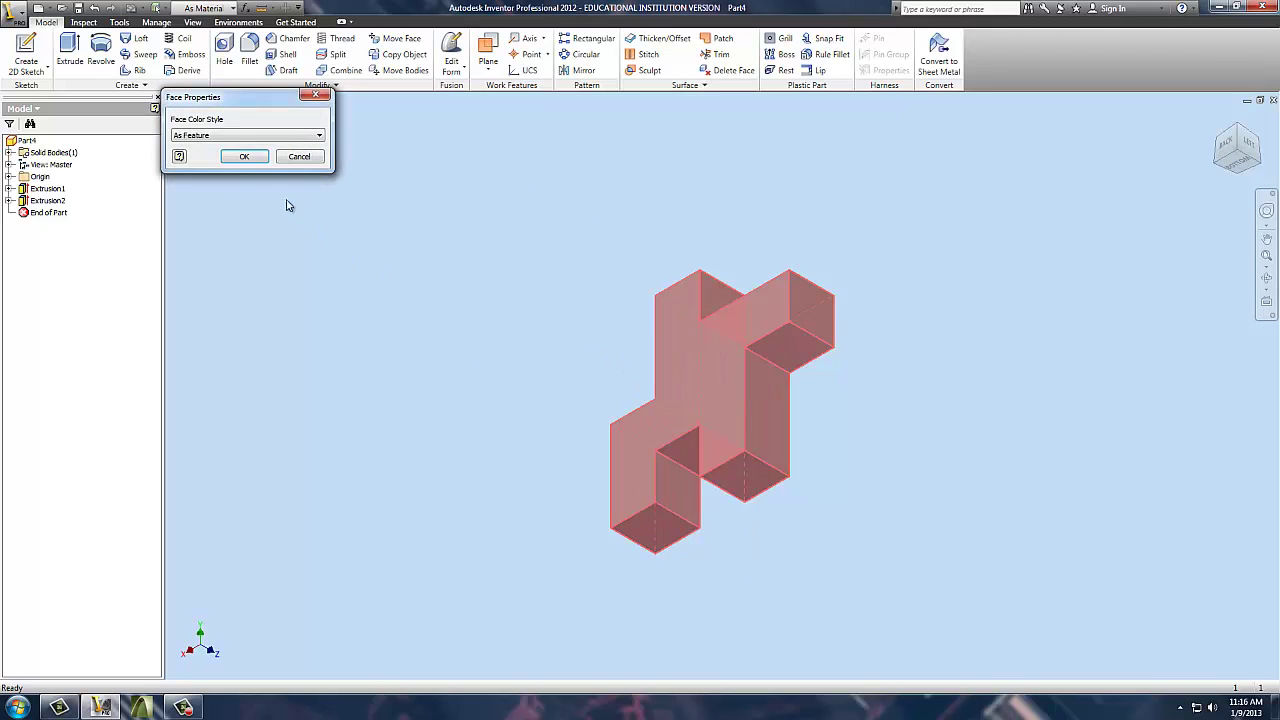
{"action": "left_click", "coordinate": [305, 140]}
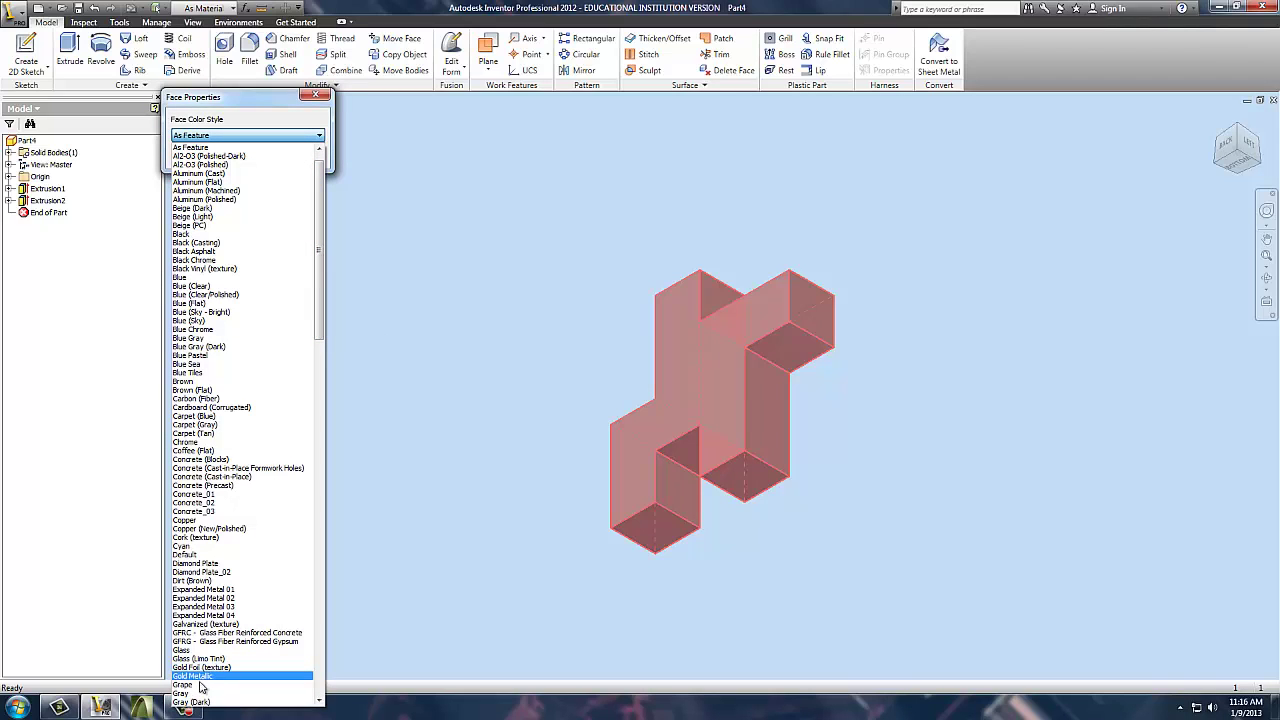
{"action": "scroll", "coordinate": [282, 606], "scroll_direction": "down", "scroll_amount": 1}
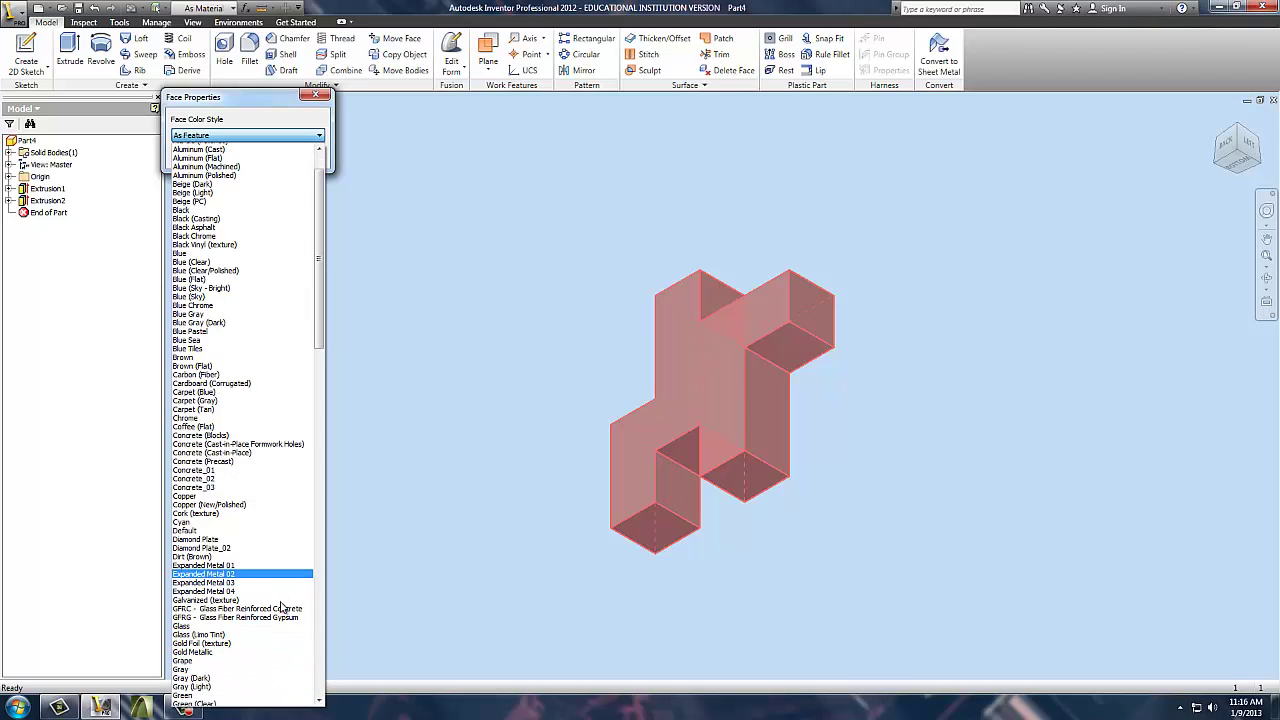
{"action": "left_click", "coordinate": [216, 690]}
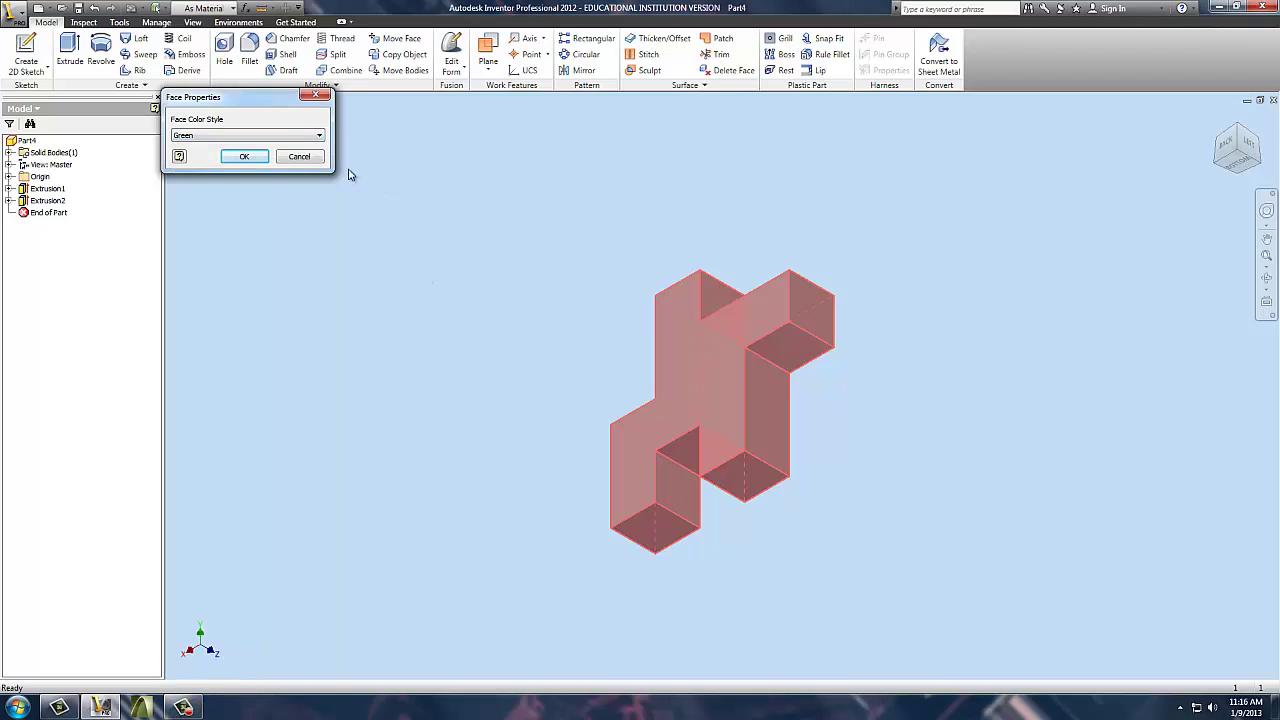
{"action": "left_click", "coordinate": [242, 157]}
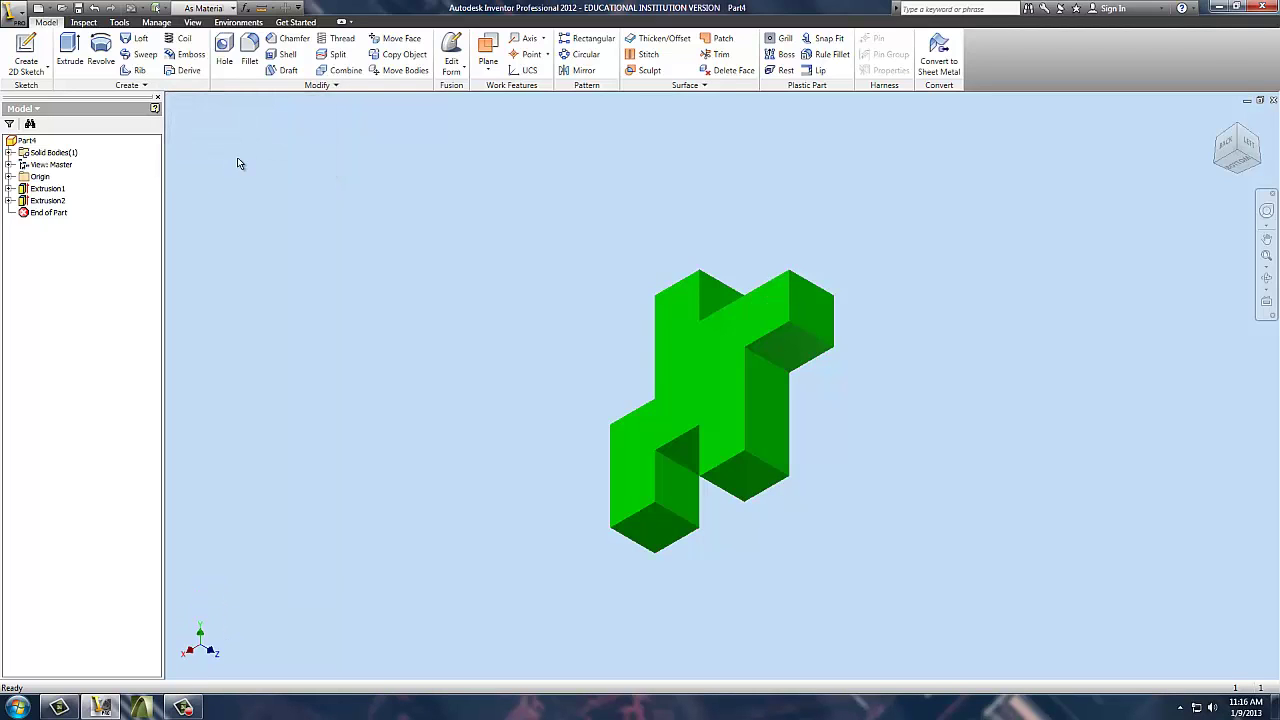
Save the part in the Module 5 Drawing Files folder, reusing the Puzzle Part file name with a new number.
{"action": "left_click", "coordinate": [1252, 145]}
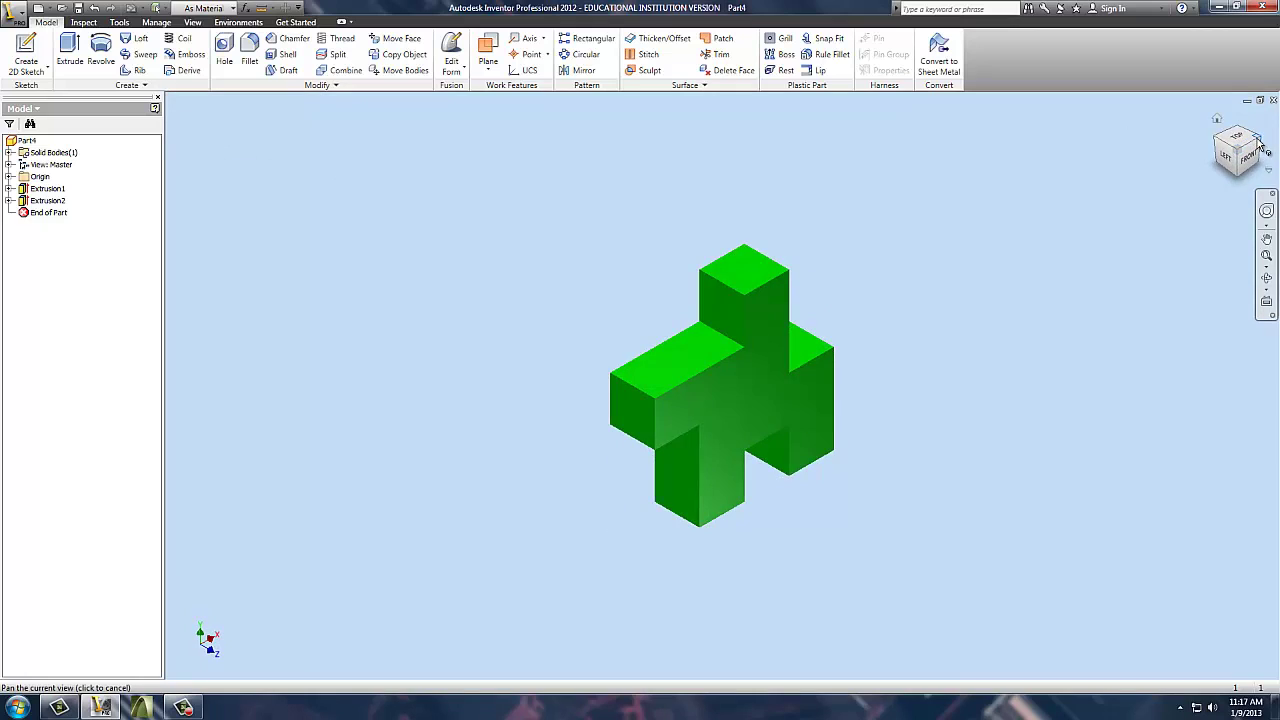
{"action": "left_click", "coordinate": [1258, 145]}
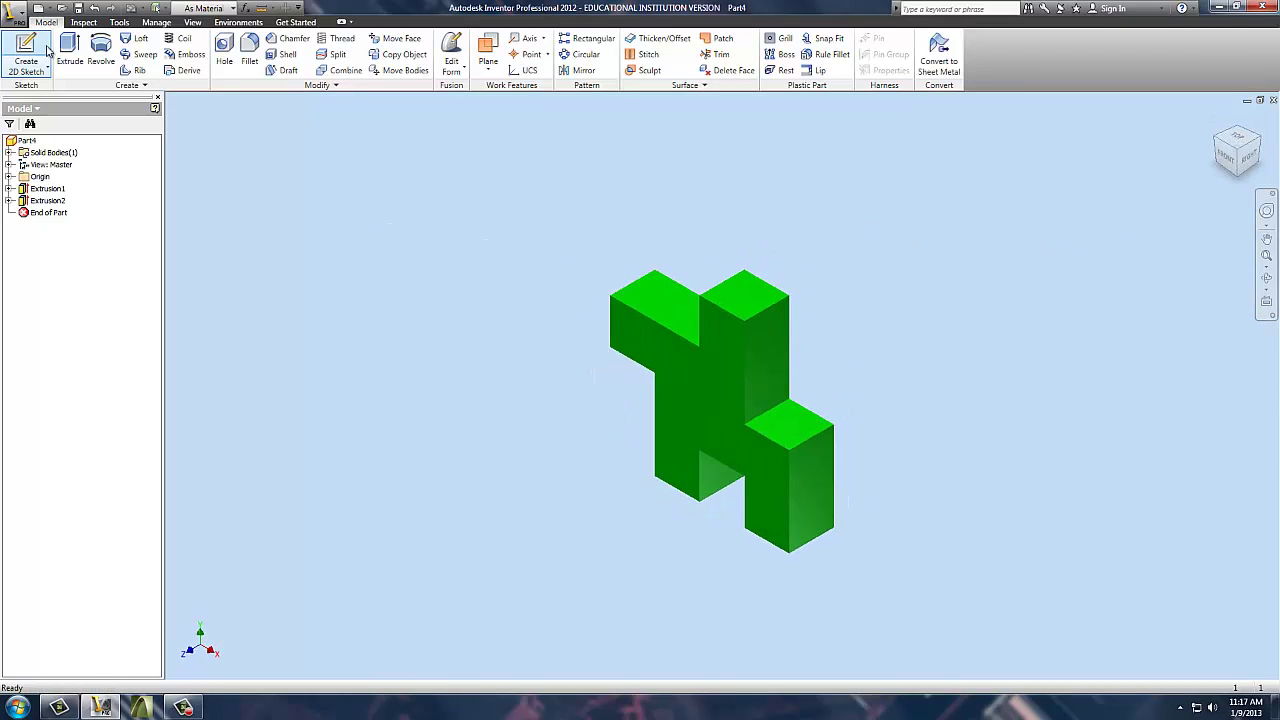
{"action": "left_click", "coordinate": [15, 10]}
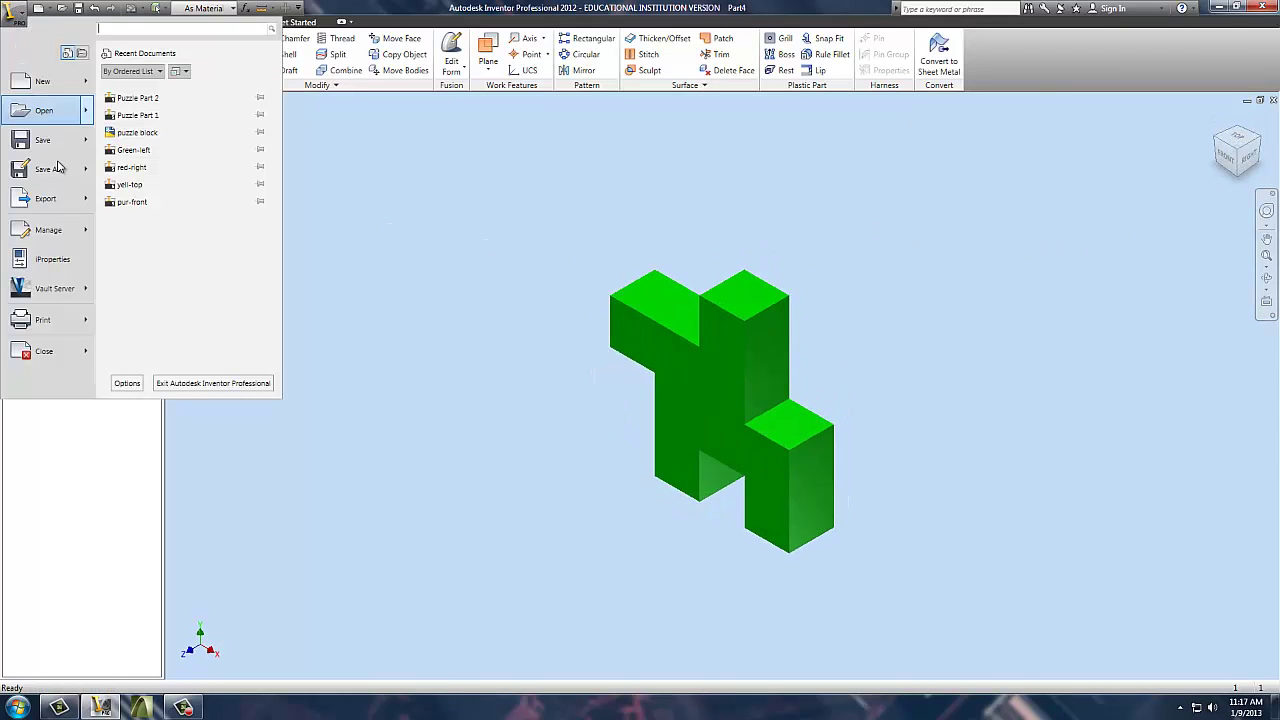
{"action": "left_click", "coordinate": [60, 175]}
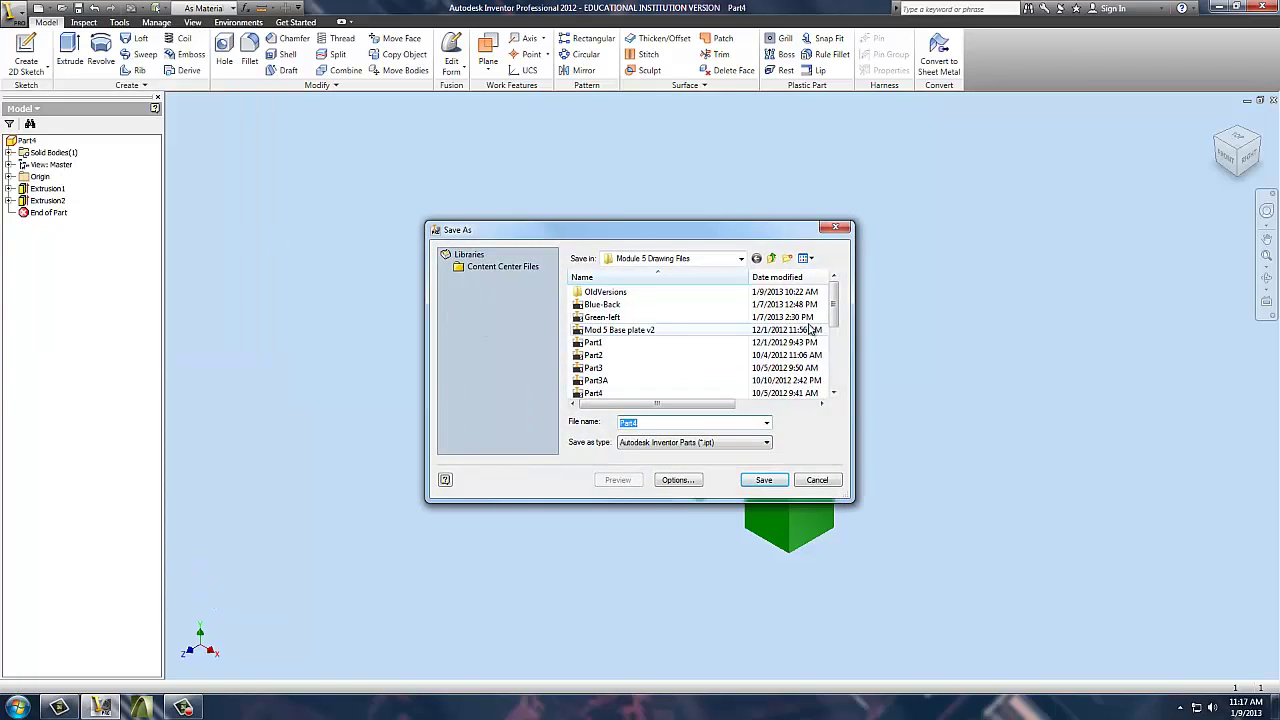
{"action": "left_click_drag", "start_coordinate": [835, 300], "coordinate": [843, 388]}
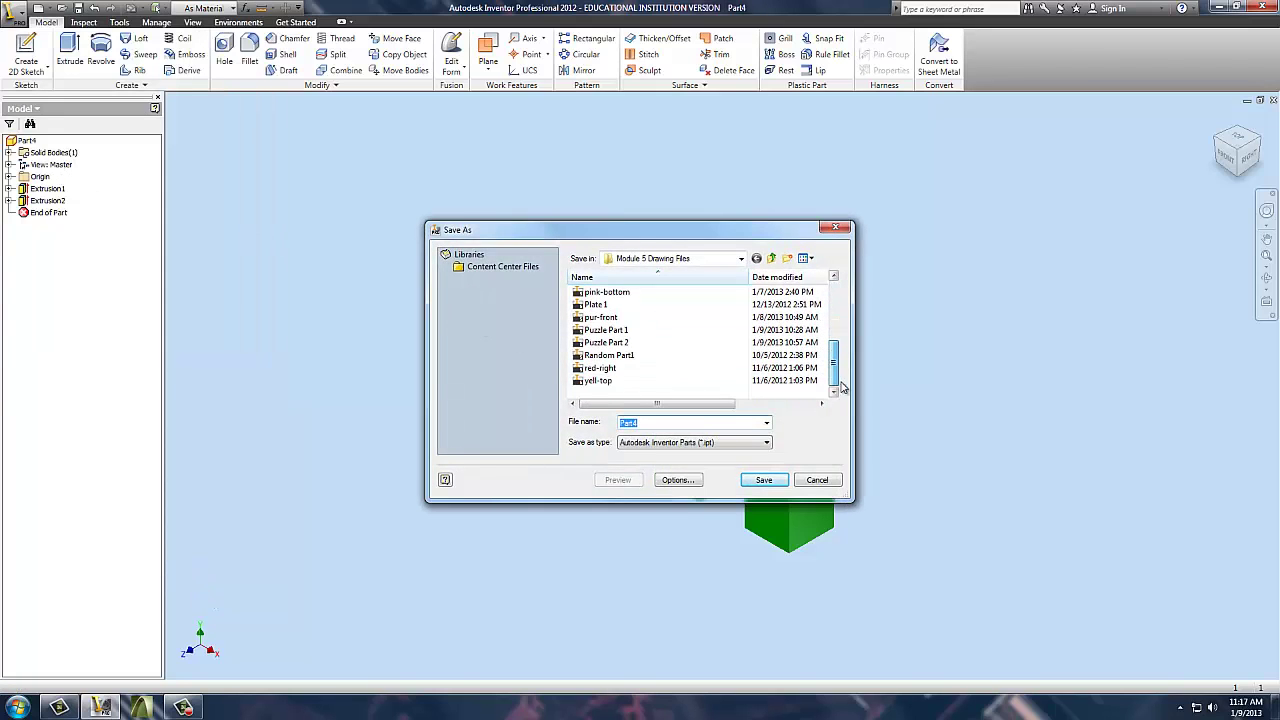
{"action": "left_click", "coordinate": [610, 342]}
{"action": "left_click", "coordinate": [659, 423]}
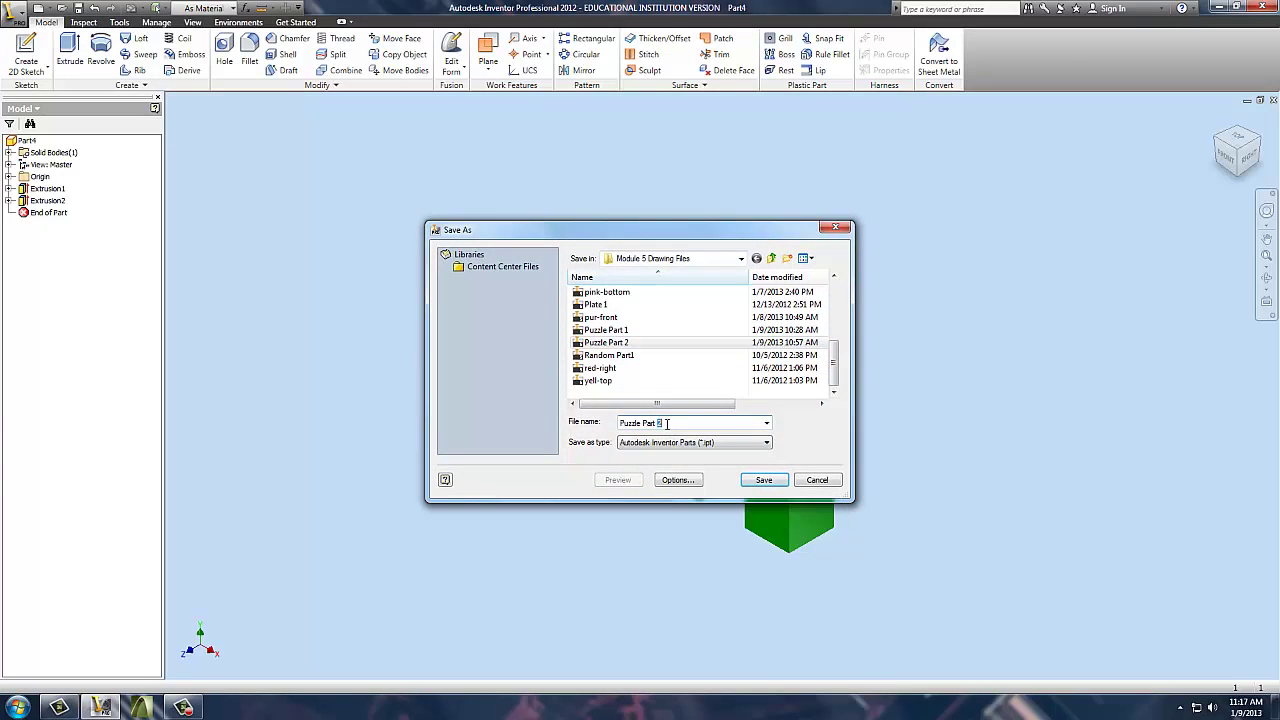
{"action": "key", "text": "Return"}
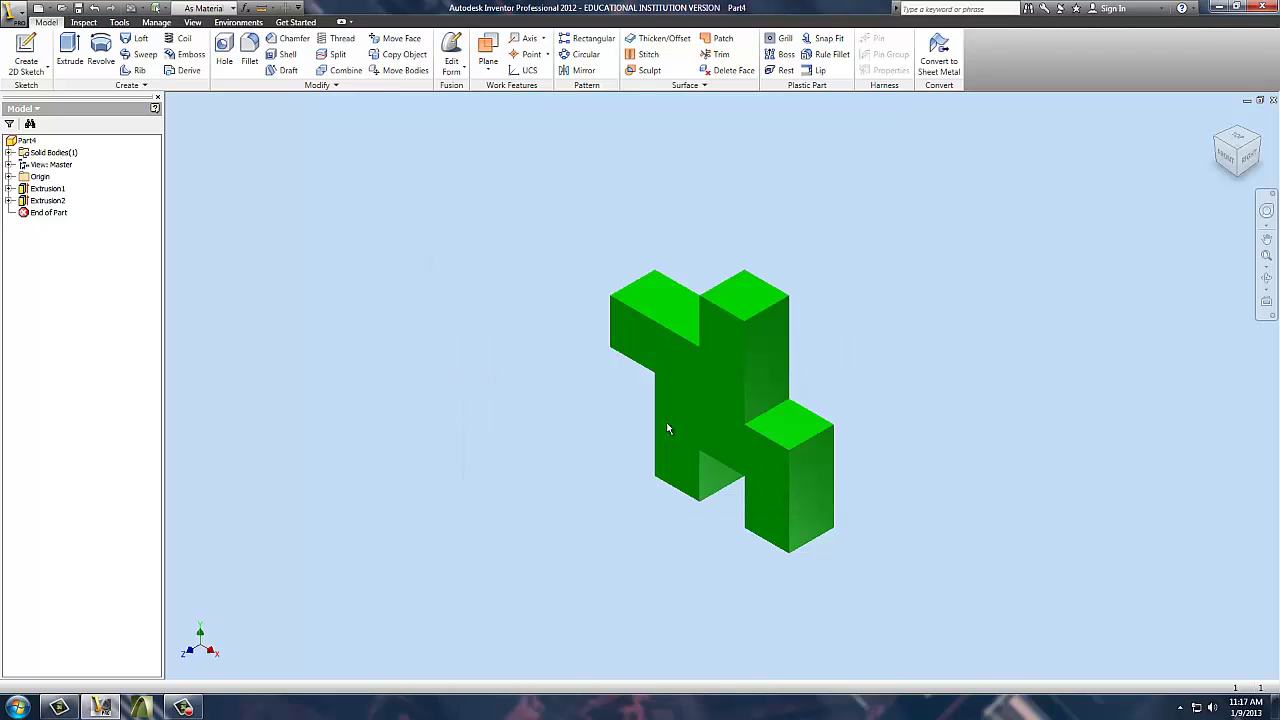
Set the face color style of all the selected faces of the notched block to Blue.
{"action": "scroll", "coordinate": [668, 429], "scroll_direction": "down", "scroll_amount": 2}
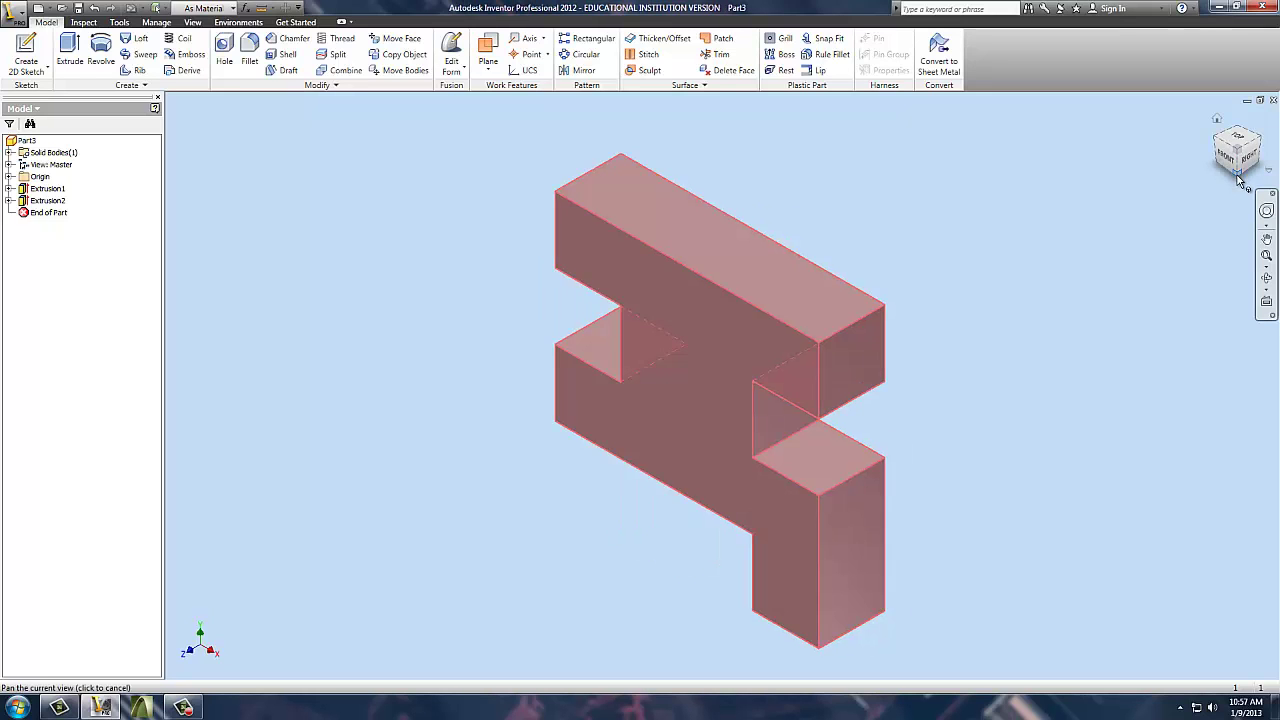
{"action": "key", "text": "F6"}
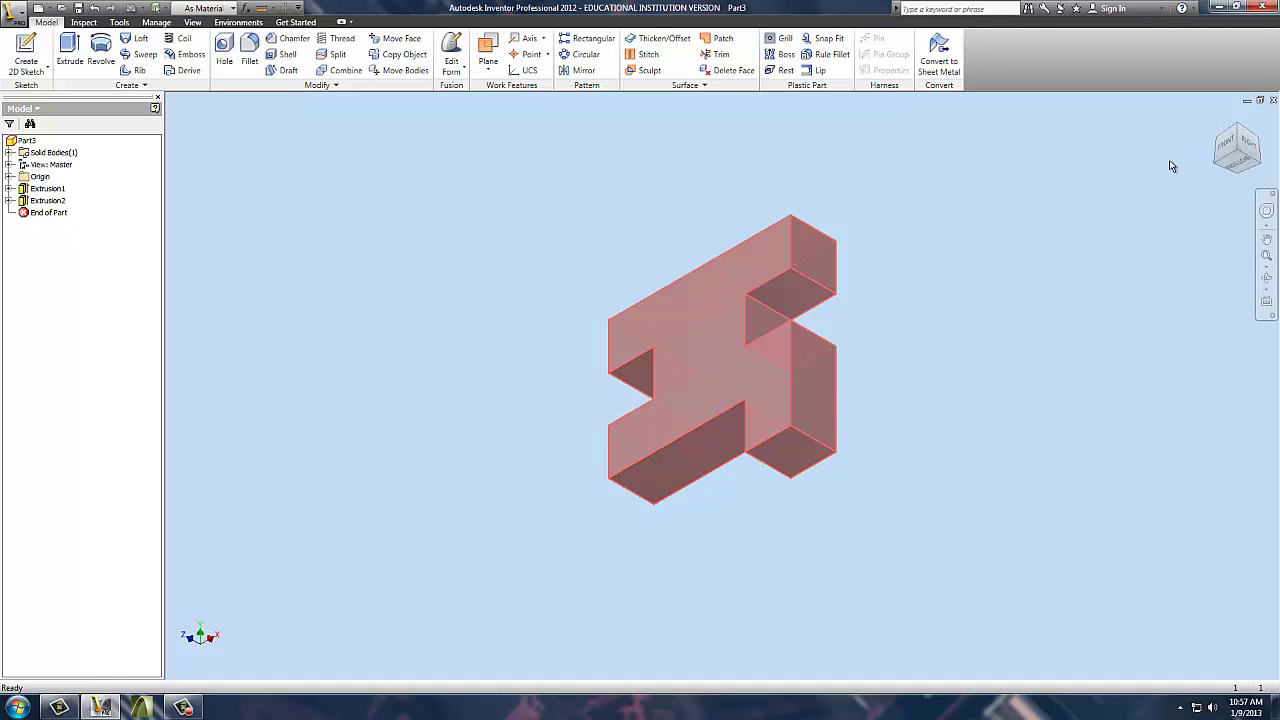
{"action": "left_click", "coordinate": [1258, 167]}
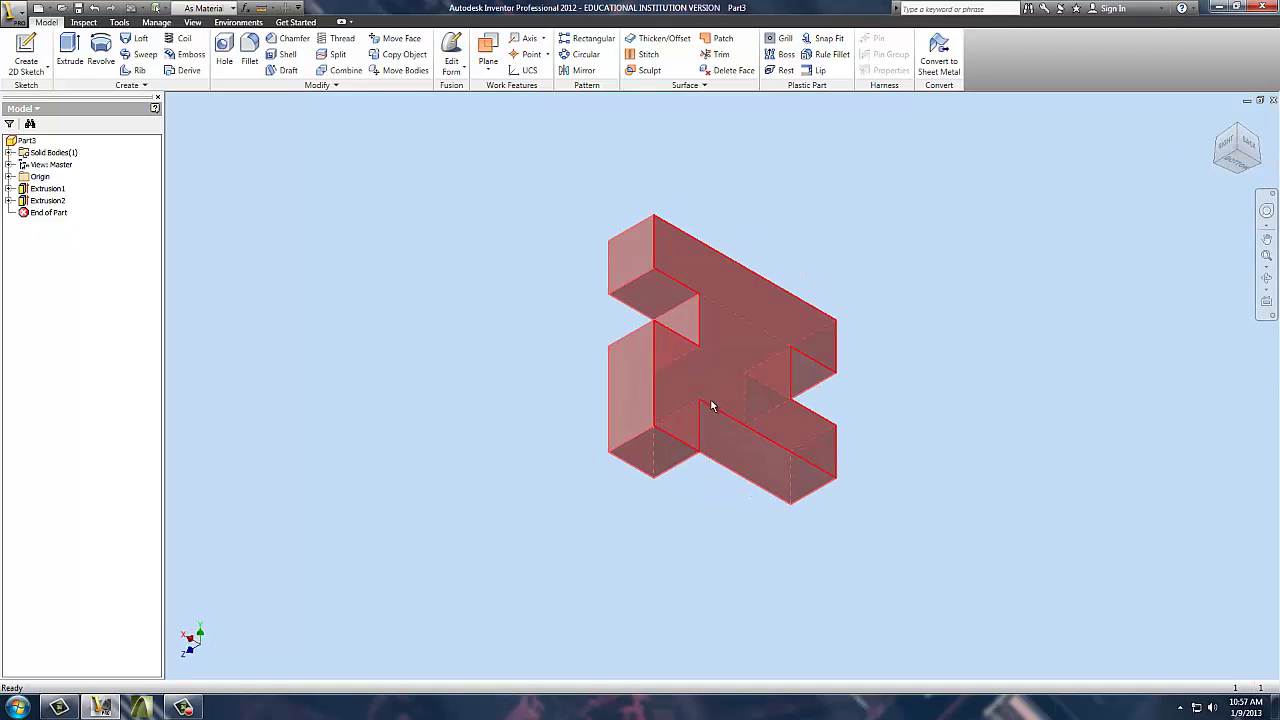
{"action": "left_click", "coordinate": [1240, 131]}
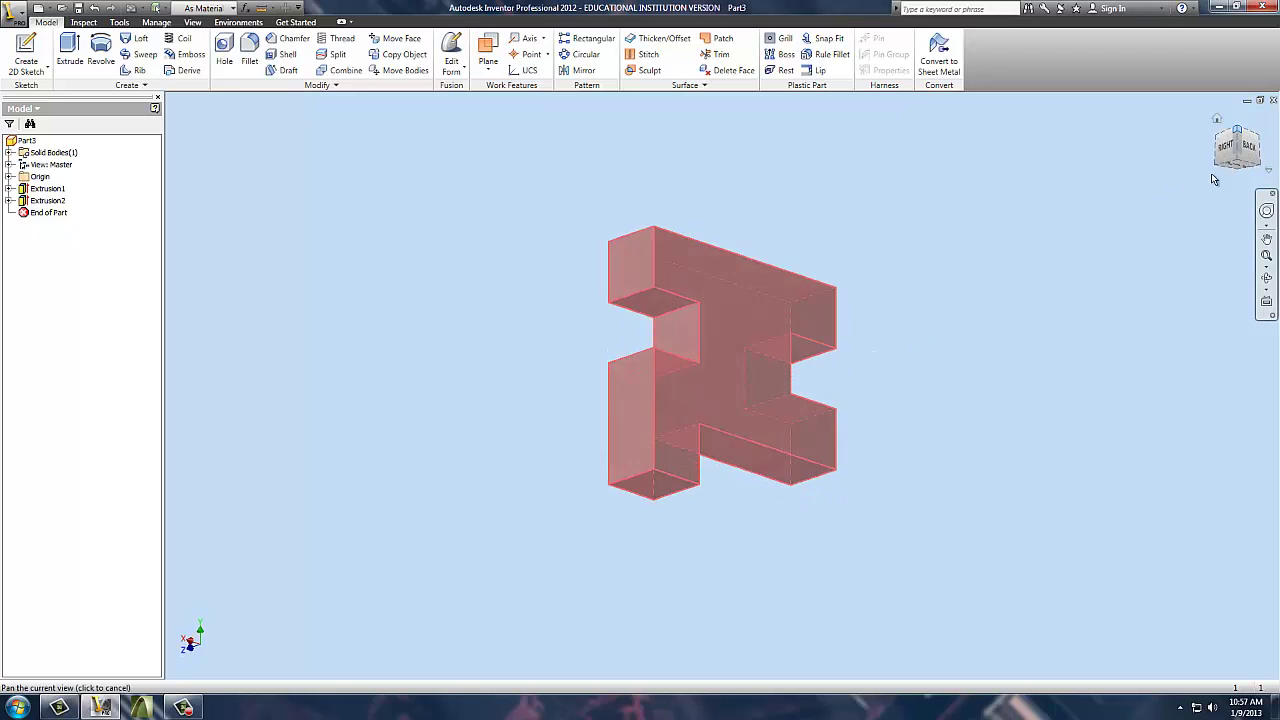
{"action": "left_click", "coordinate": [1260, 142]}
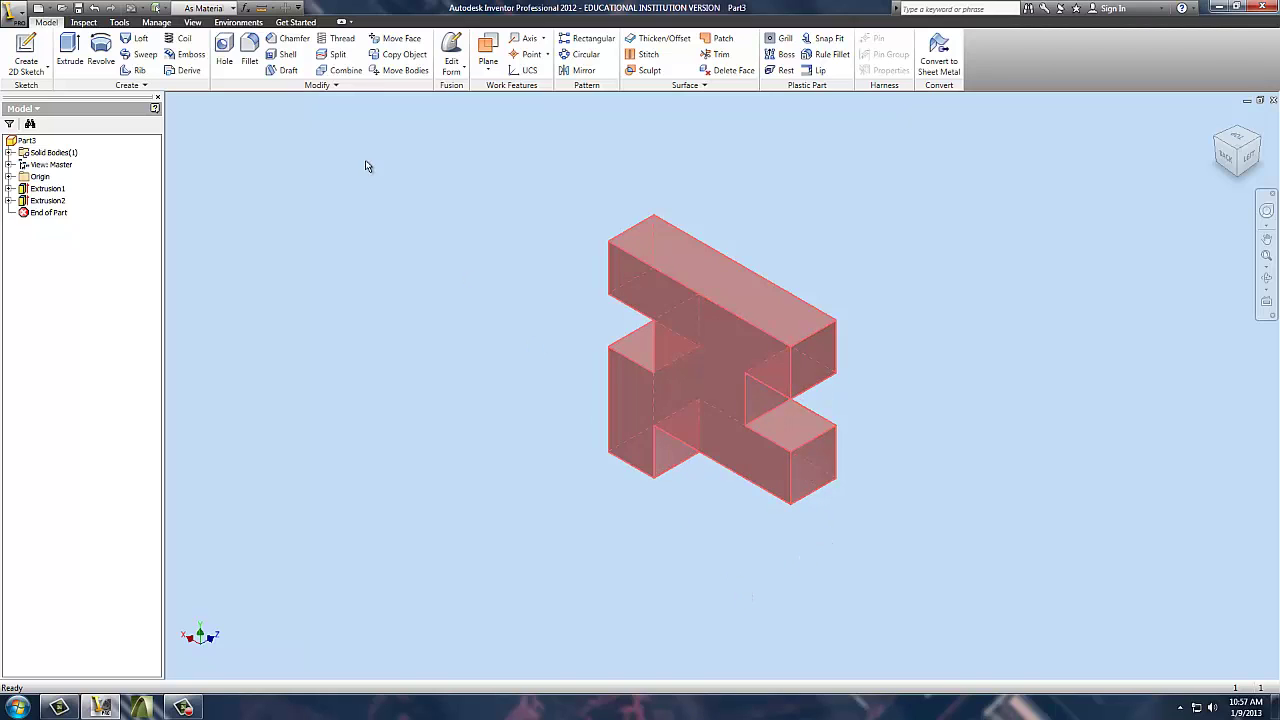
{"action": "right_click", "coordinate": [684, 309]}
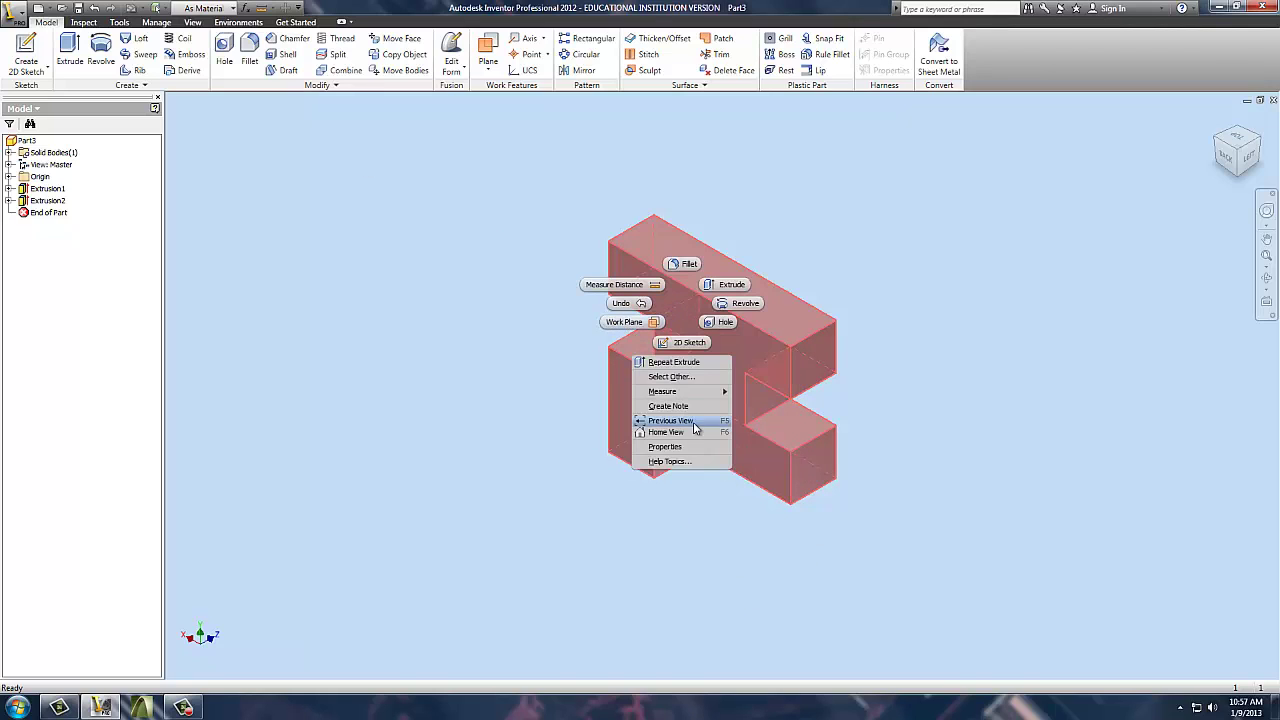
{"action": "left_click", "coordinate": [665, 447]}
{"action": "left_click", "coordinate": [287, 141]}
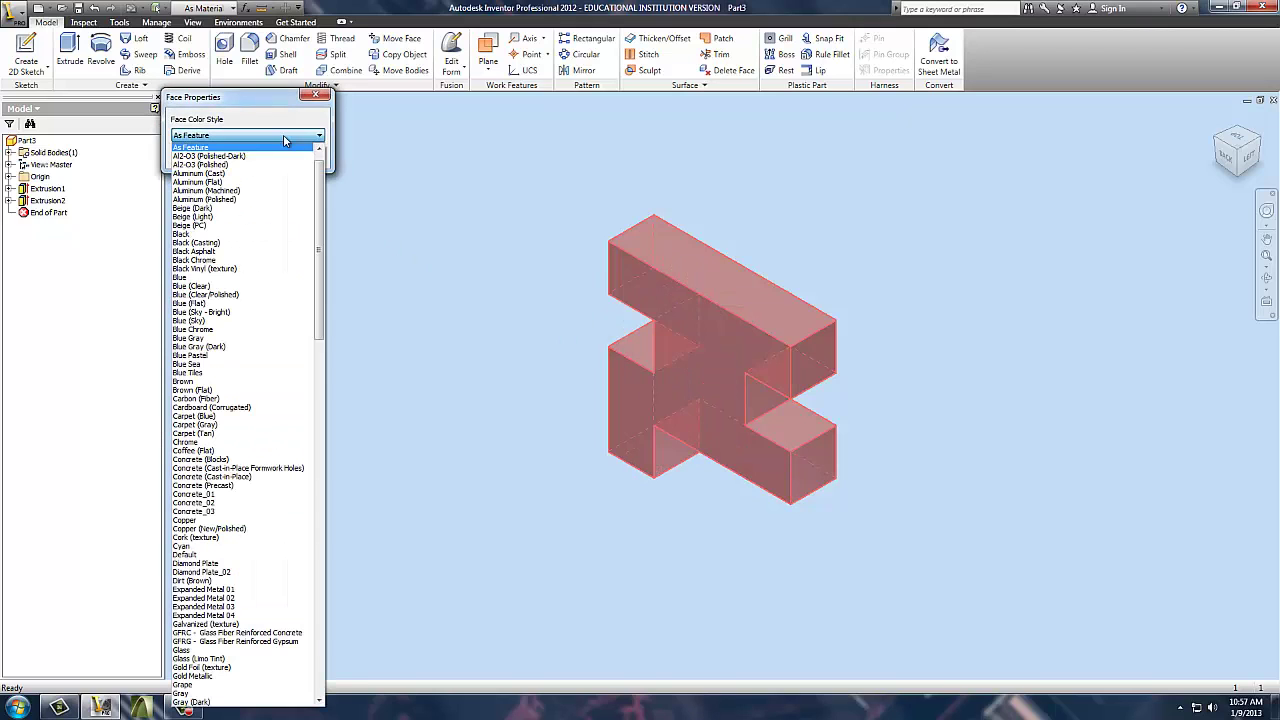
{"action": "left_click", "coordinate": [265, 277]}
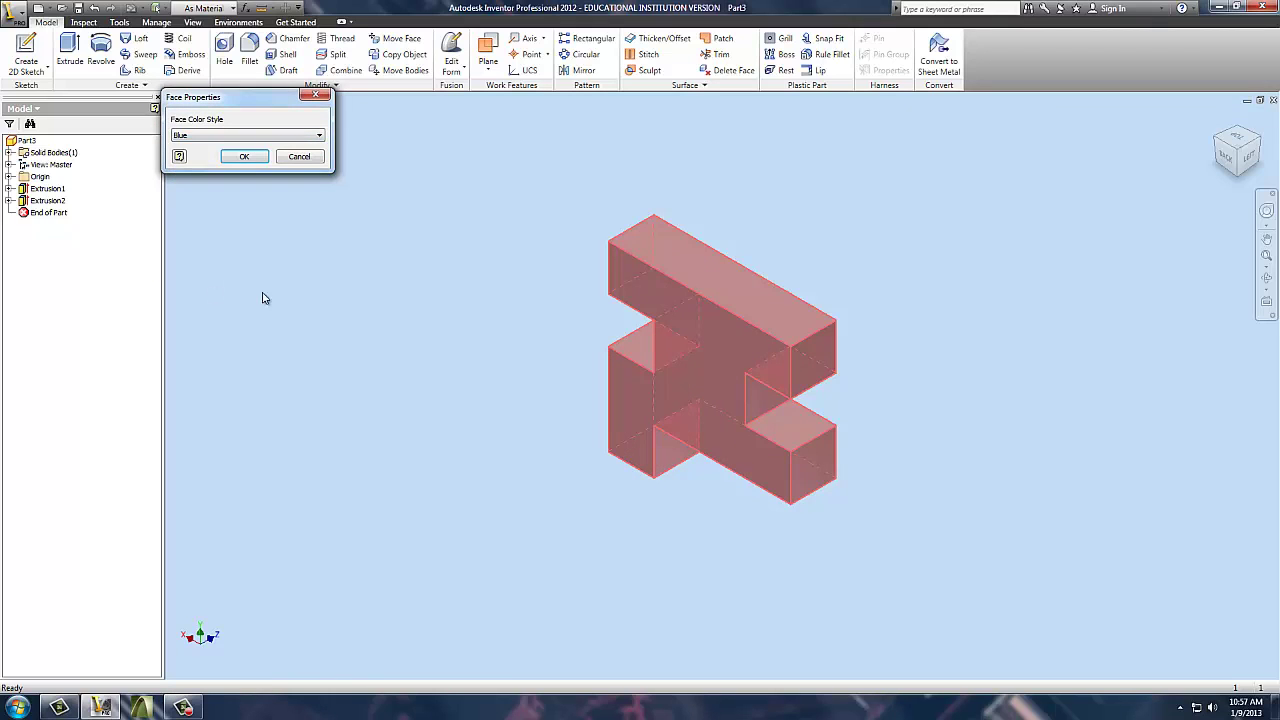
{"action": "left_click", "coordinate": [246, 158]}
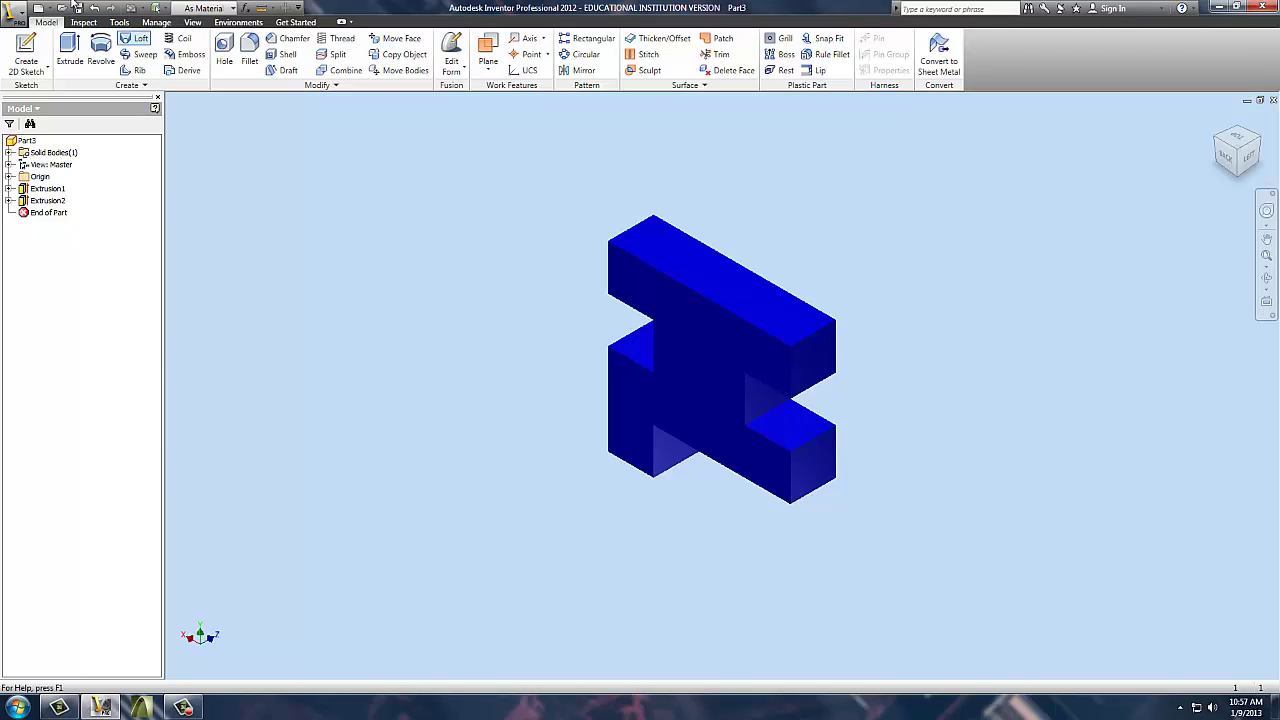
Save the blue part as Puzzle Part 2 in the Module 5 Drawing Files folder and return to the home view.
{"action": "left_click", "coordinate": [14, 14]}
{"action": "left_click", "coordinate": [48, 148]}
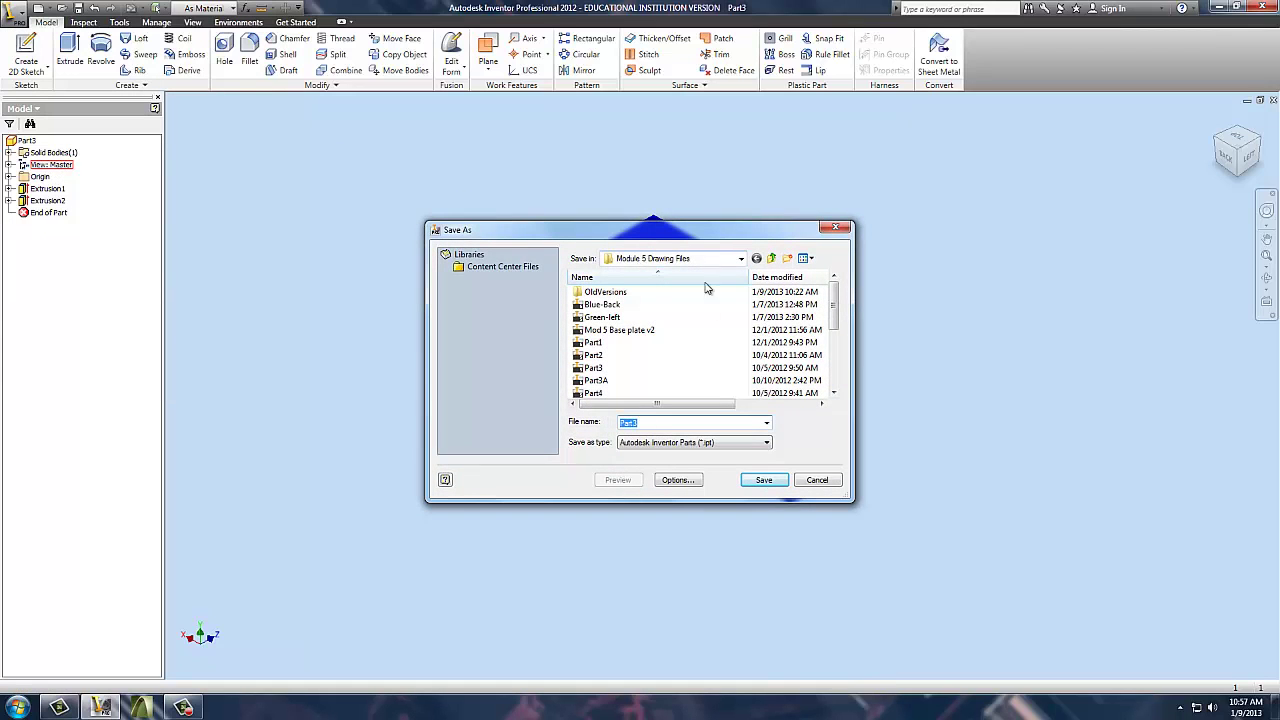
{"action": "left_click_drag", "start_coordinate": [831, 310], "coordinate": [837, 357]}
{"action": "left_click", "coordinate": [616, 358]}
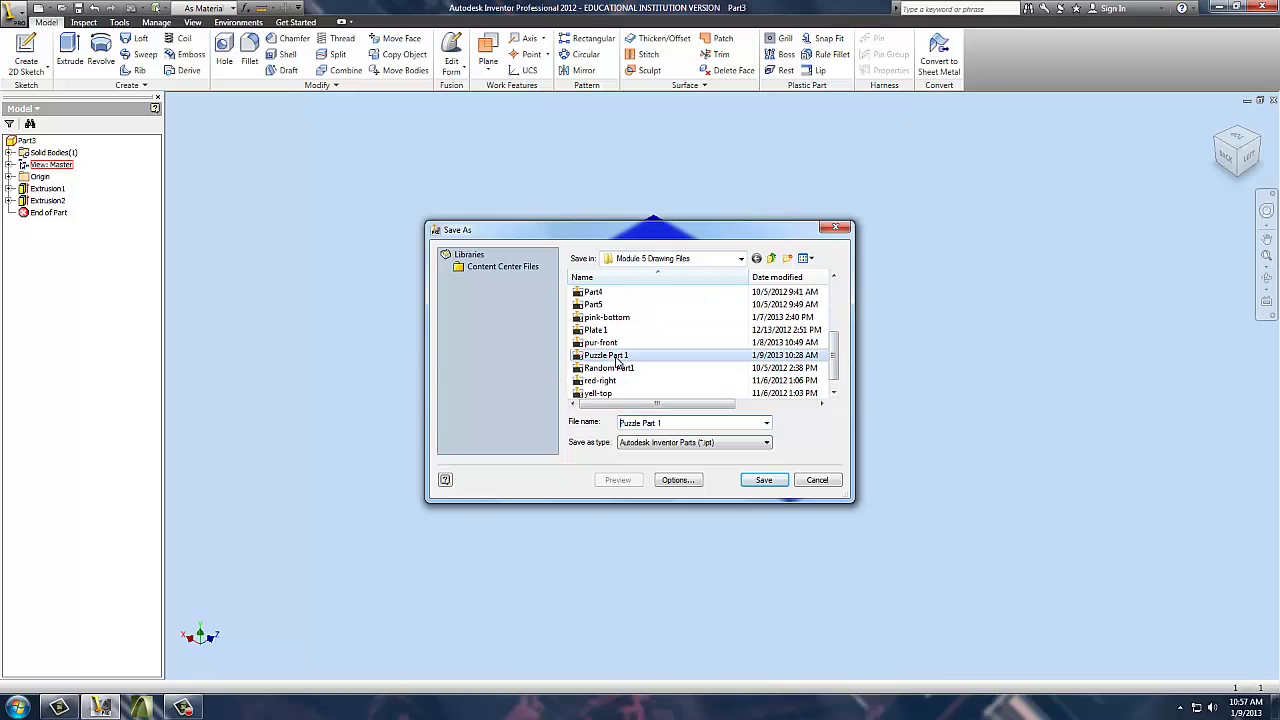
{"action": "left_click", "coordinate": [658, 422]}
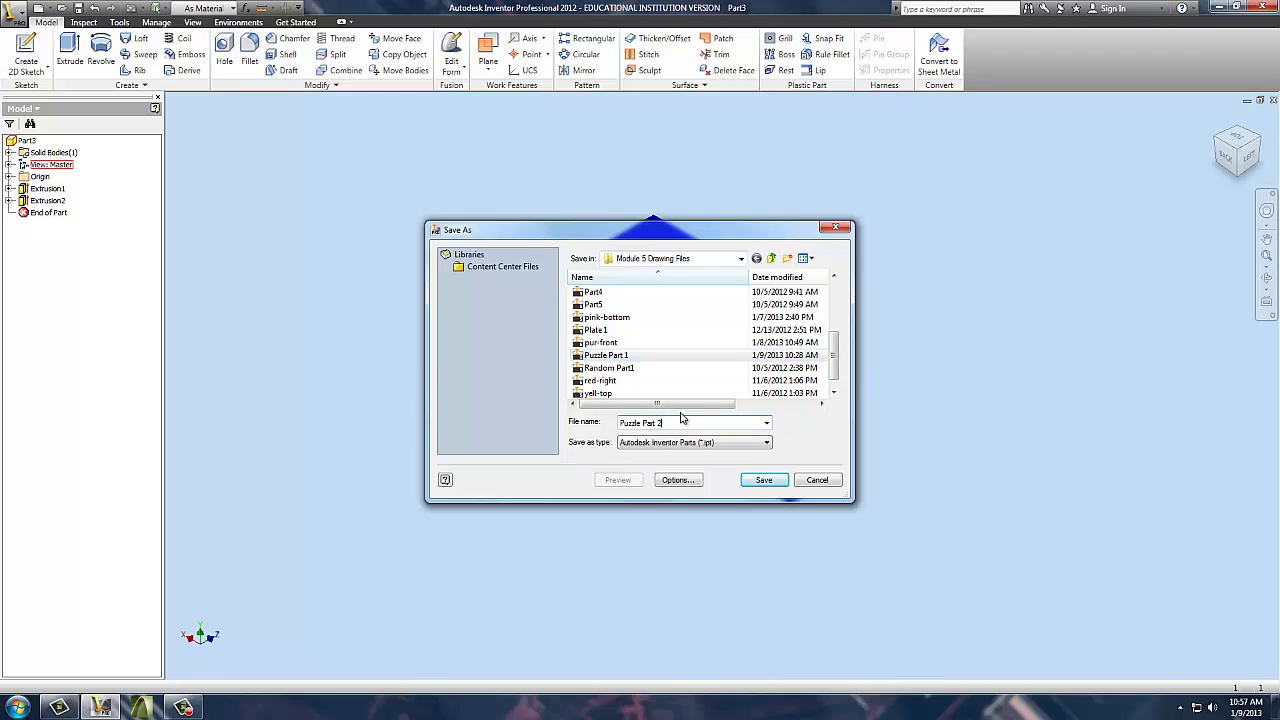
{"action": "key", "text": "Return"}
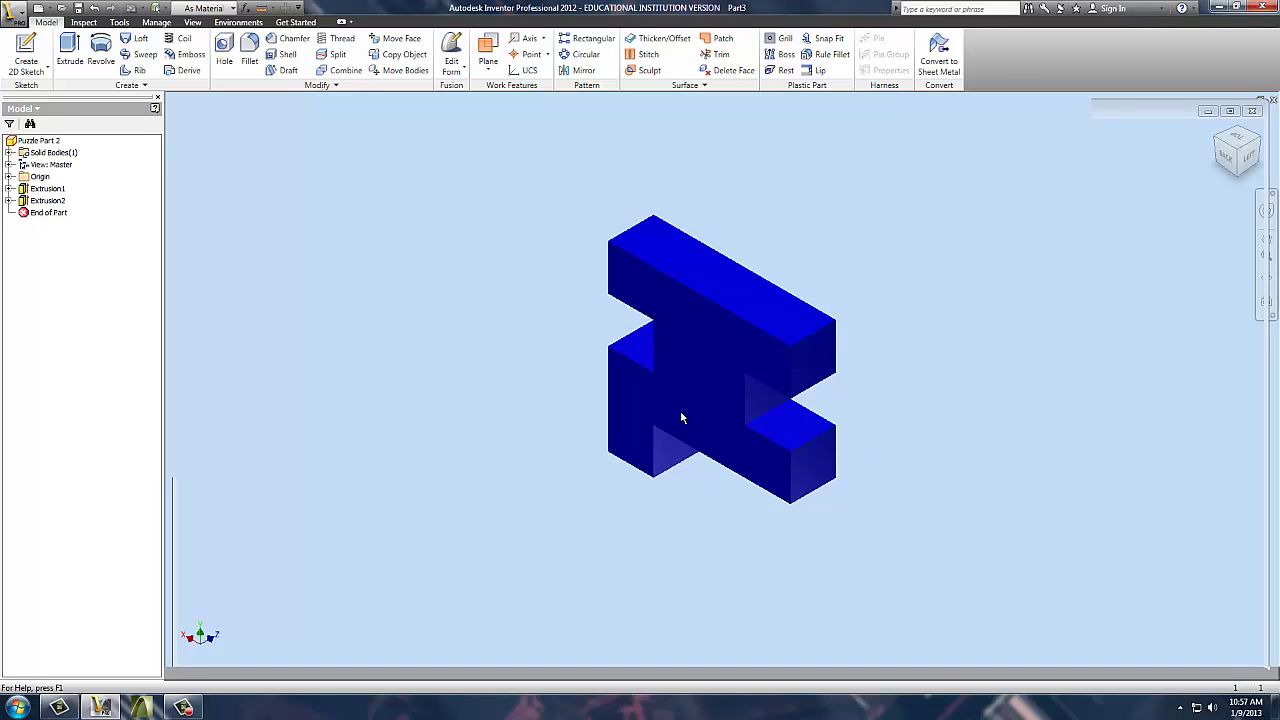
{"action": "key", "text": "Home"}
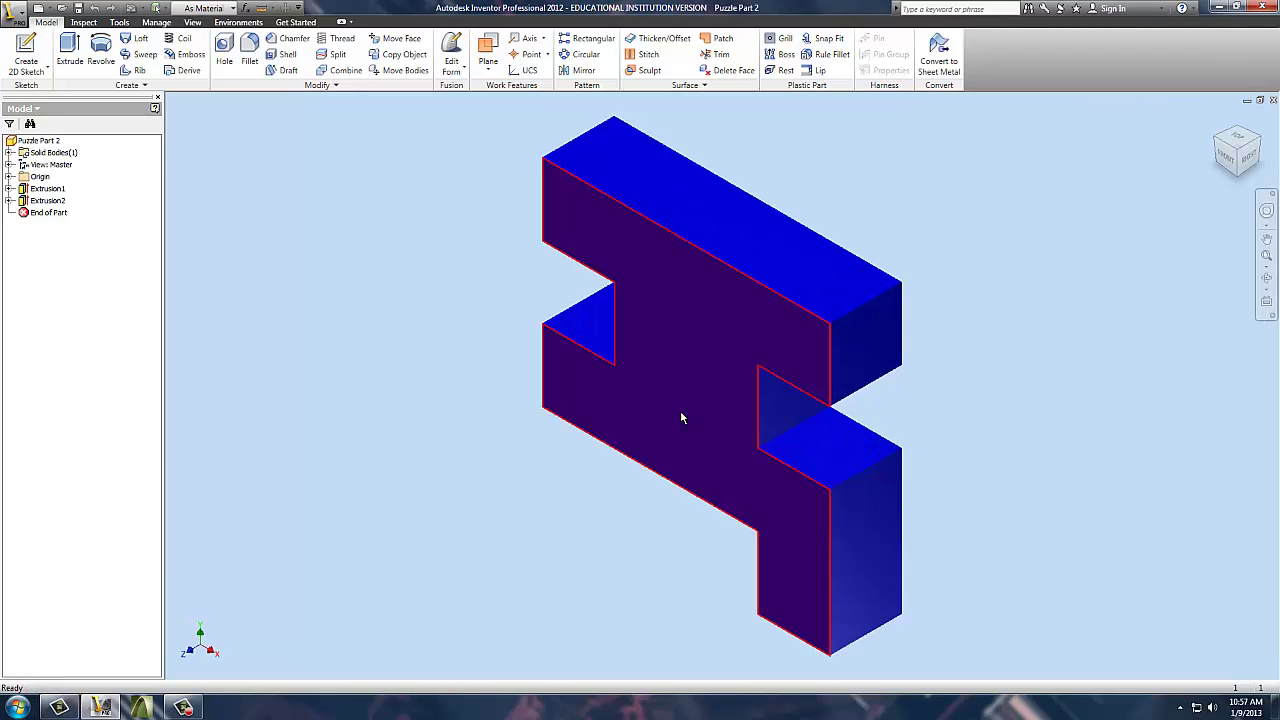
Set the face color style of the front face of Part1 to Pink.
{"action": "left_click", "coordinate": [680, 412]}
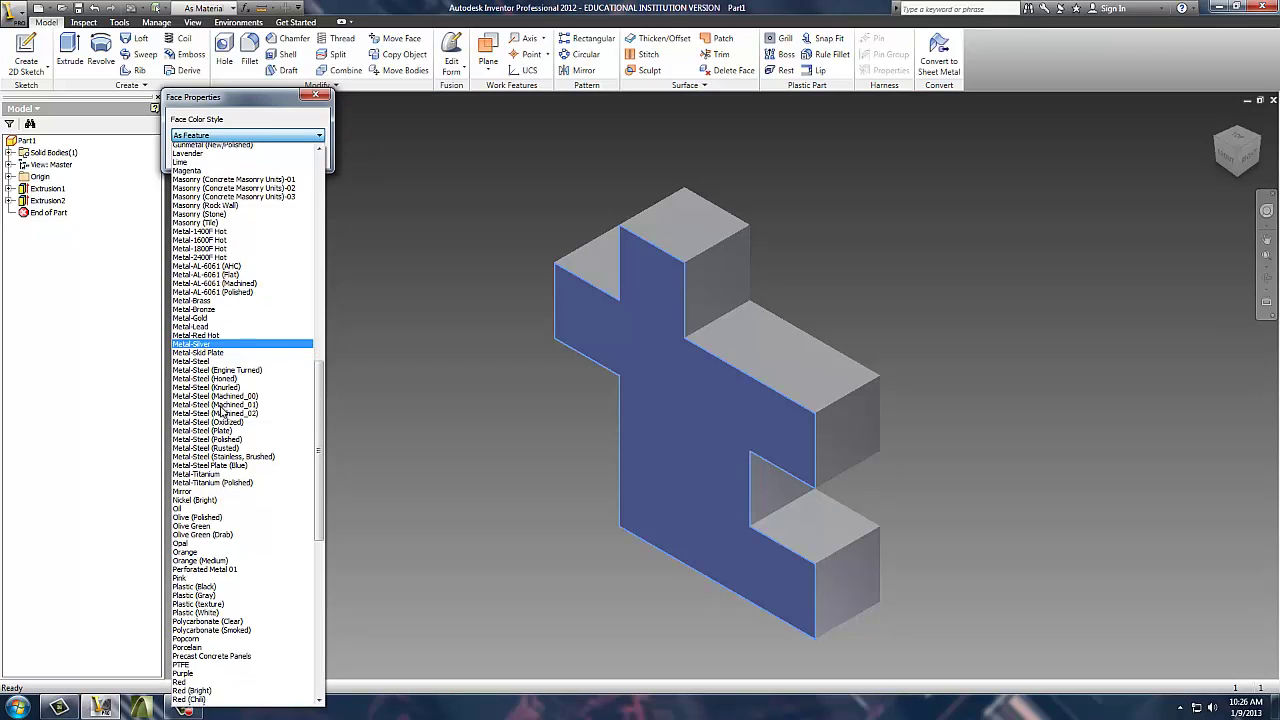
{"action": "scroll", "coordinate": [215, 405], "scroll_direction": "down", "scroll_amount": 7}
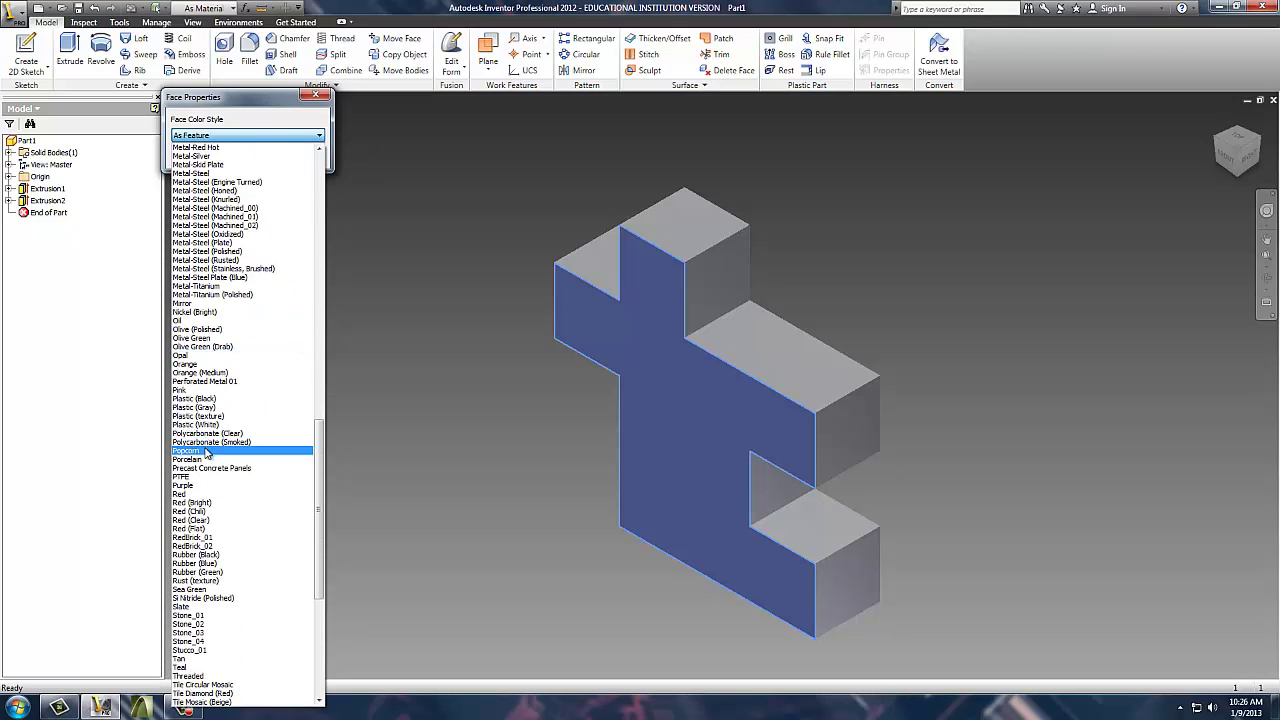
{"action": "left_click", "coordinate": [200, 395]}
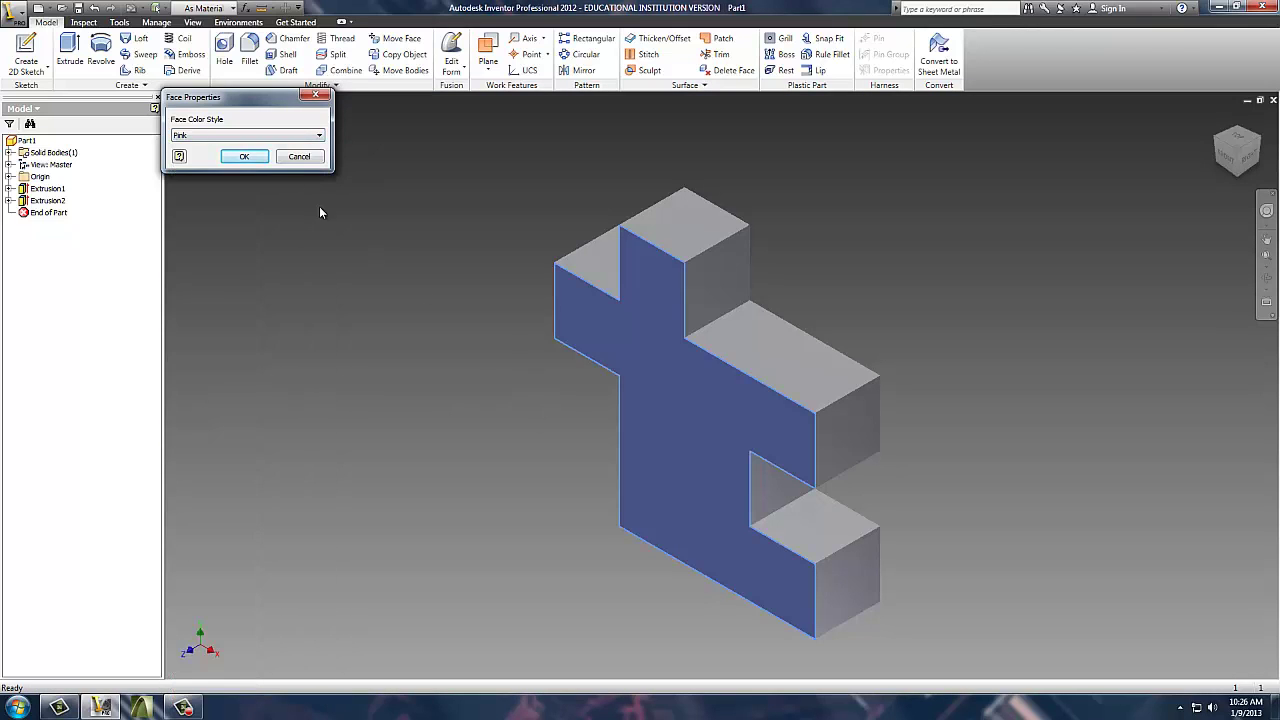
{"action": "left_click", "coordinate": [244, 156]}
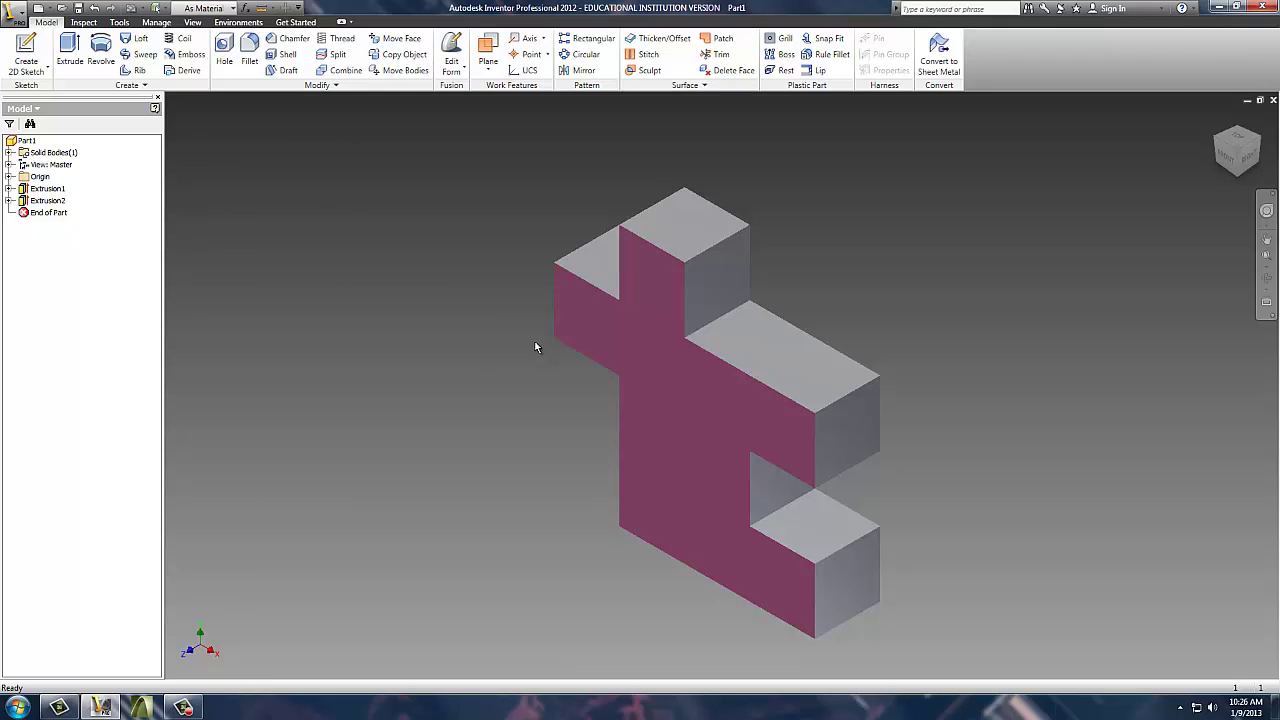
Select all visible upward-facing and right-side faces of the block, including the inner face of the lower notch.
{"action": "left_click", "coordinate": [607, 266]}
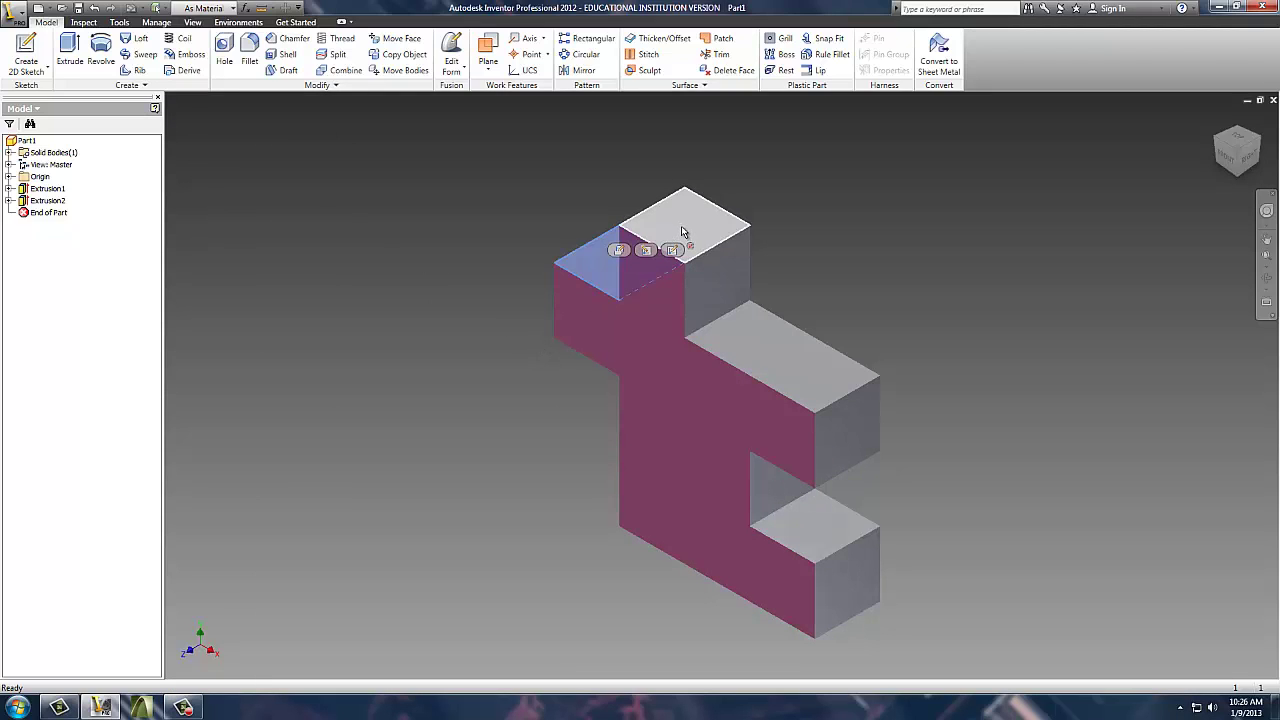
{"action": "left_click", "coordinate": [685, 226], "text": "ctrl"}
{"action": "left_click", "coordinate": [746, 325], "text": "ctrl"}
{"action": "left_click", "coordinate": [728, 294], "text": "ctrl"}
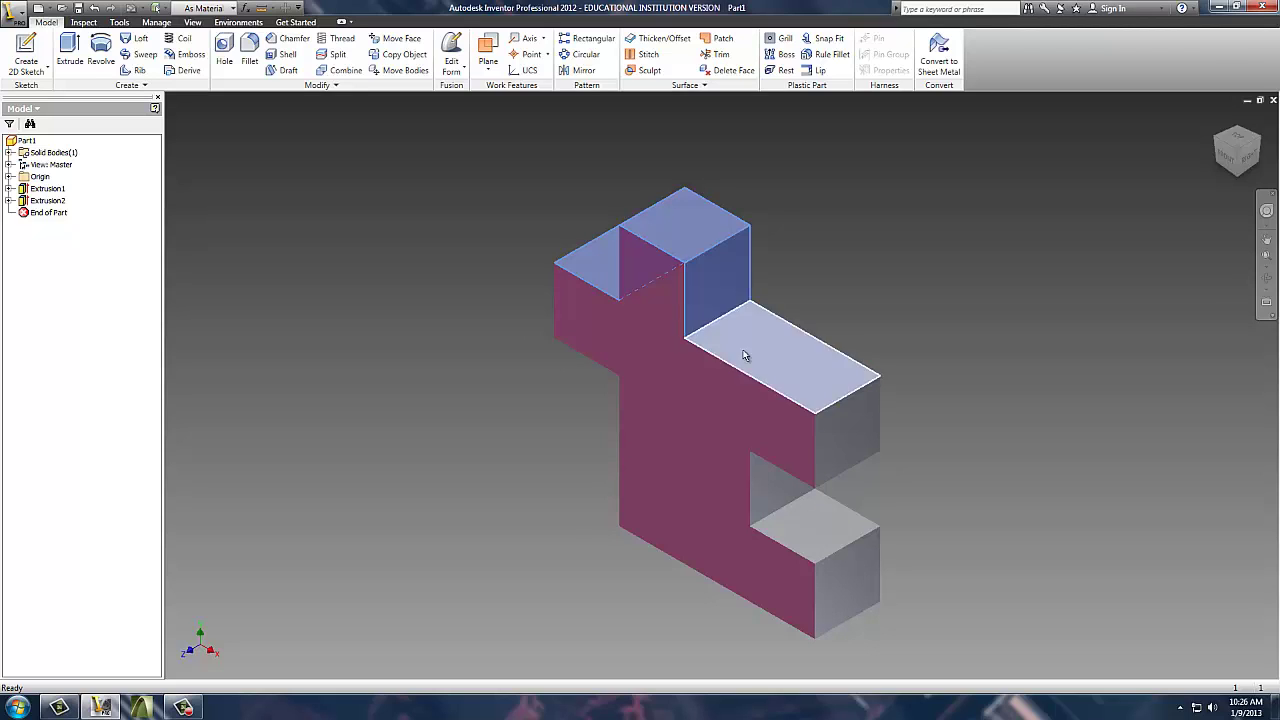
{"action": "left_click", "coordinate": [837, 449], "text": "ctrl"}
{"action": "left_click", "coordinate": [819, 526], "text": "ctrl"}
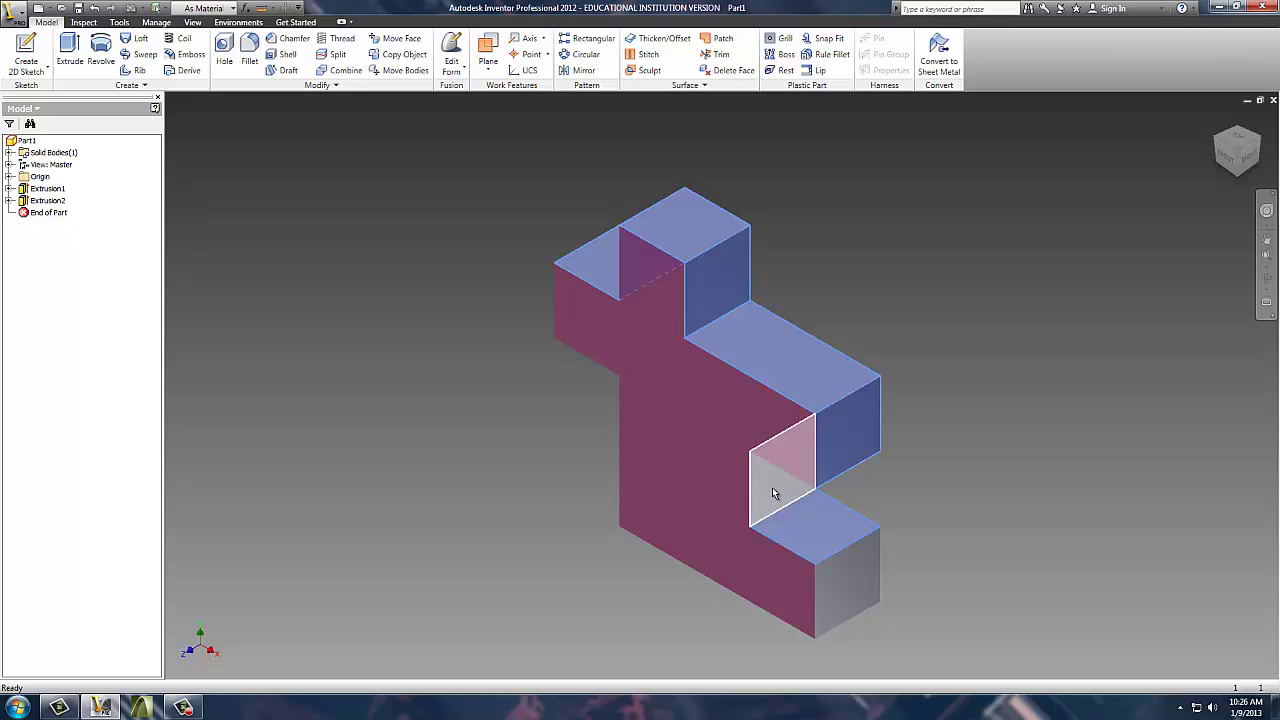
{"action": "left_click", "coordinate": [772, 487], "text": "ctrl"}
{"action": "left_click", "coordinate": [841, 598], "text": "ctrl"}
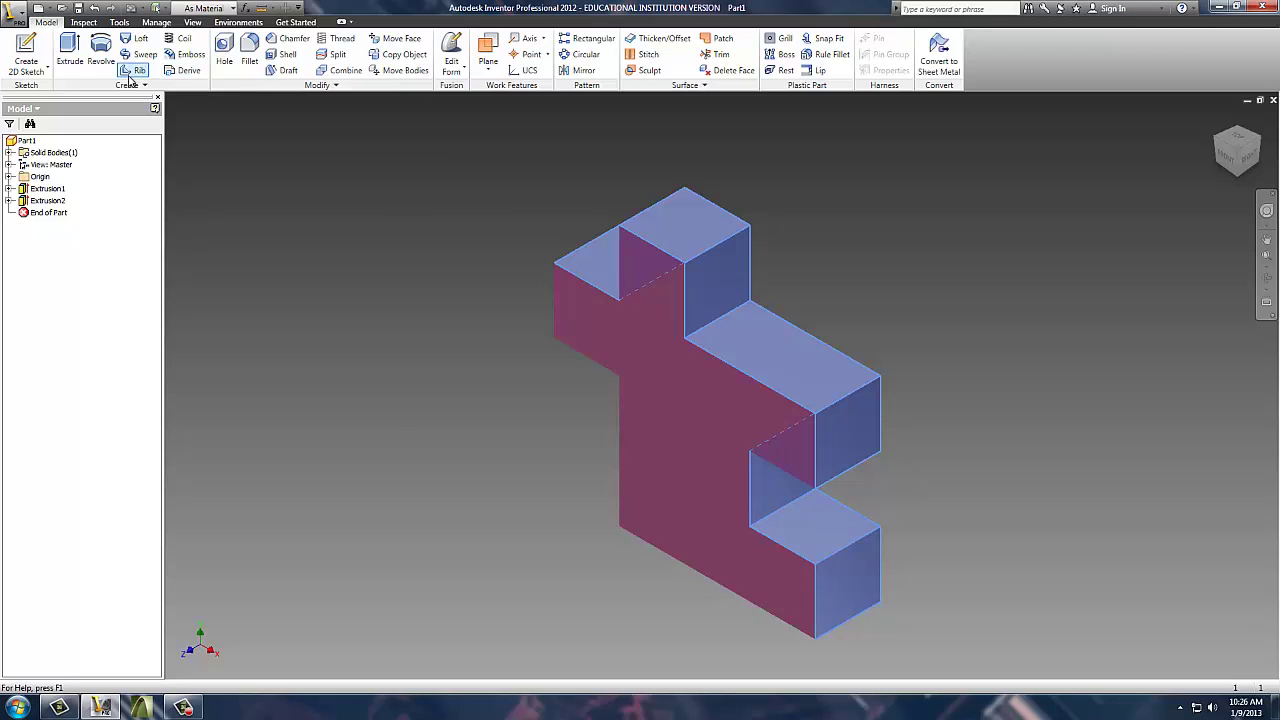
Set the face color style of the selected upward-facing, right-side and notch faces to Pink.
{"action": "right_click", "coordinate": [605, 268]}
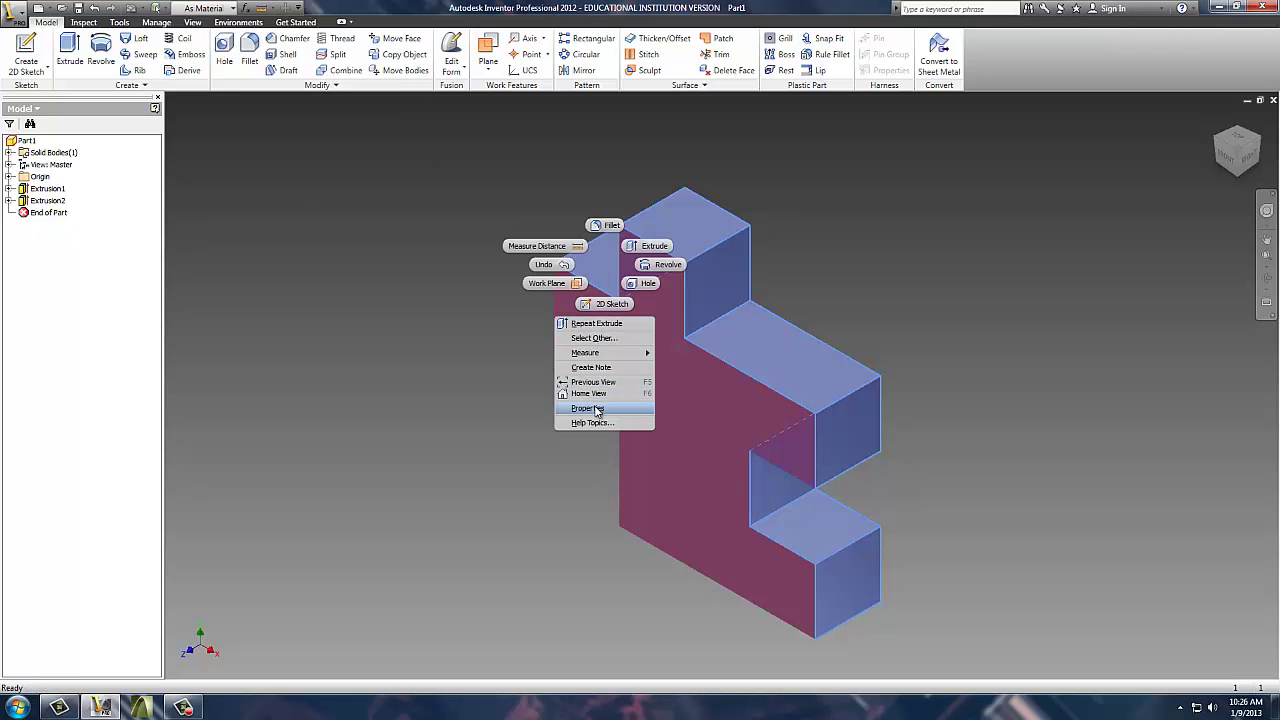
{"action": "left_click", "coordinate": [605, 410]}
{"action": "left_click", "coordinate": [255, 137]}
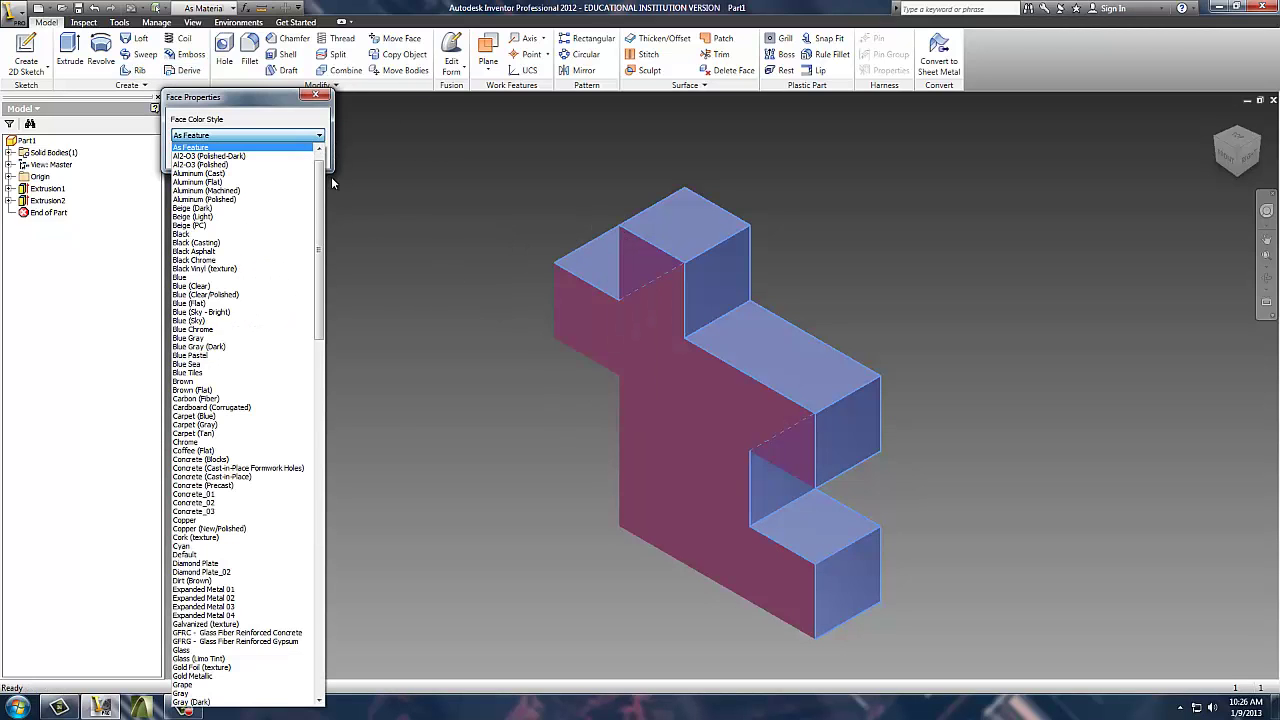
{"action": "scroll", "coordinate": [241, 477], "scroll_direction": "down", "scroll_amount": 20}
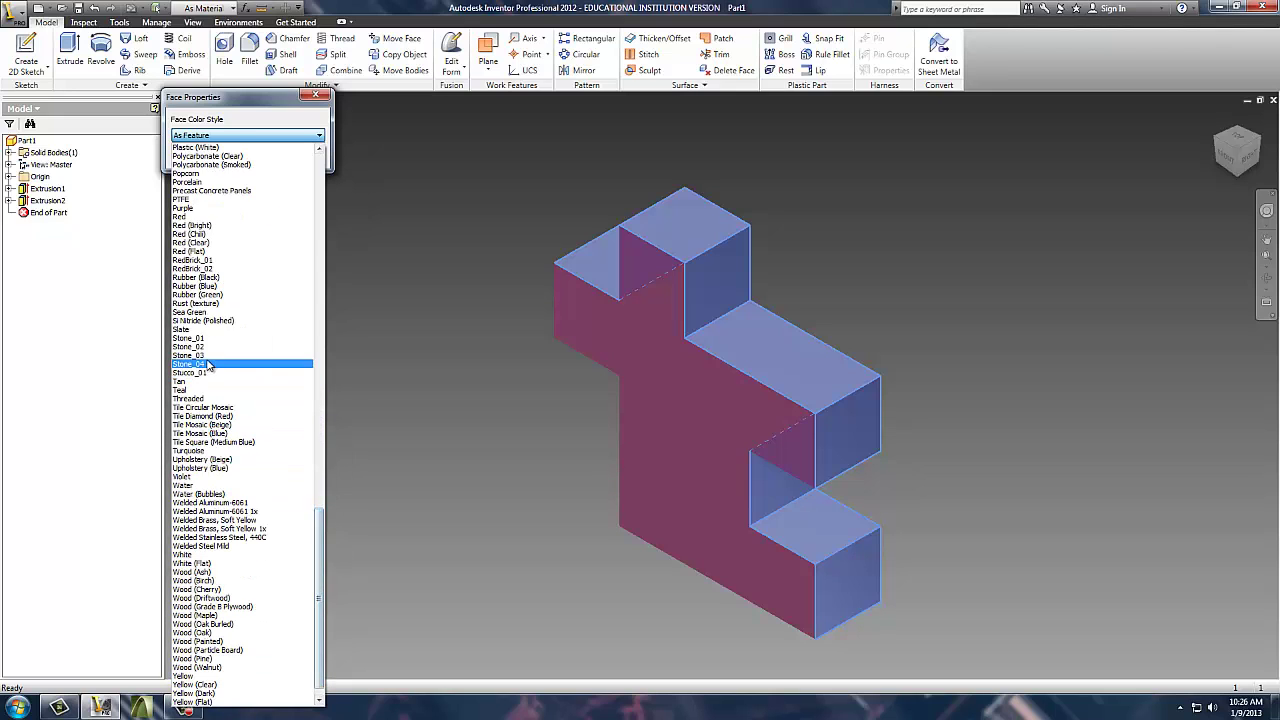
{"action": "scroll", "coordinate": [193, 225], "scroll_direction": "up", "scroll_amount": 1}
{"action": "scroll", "coordinate": [193, 225], "scroll_direction": "up", "scroll_amount": 2}
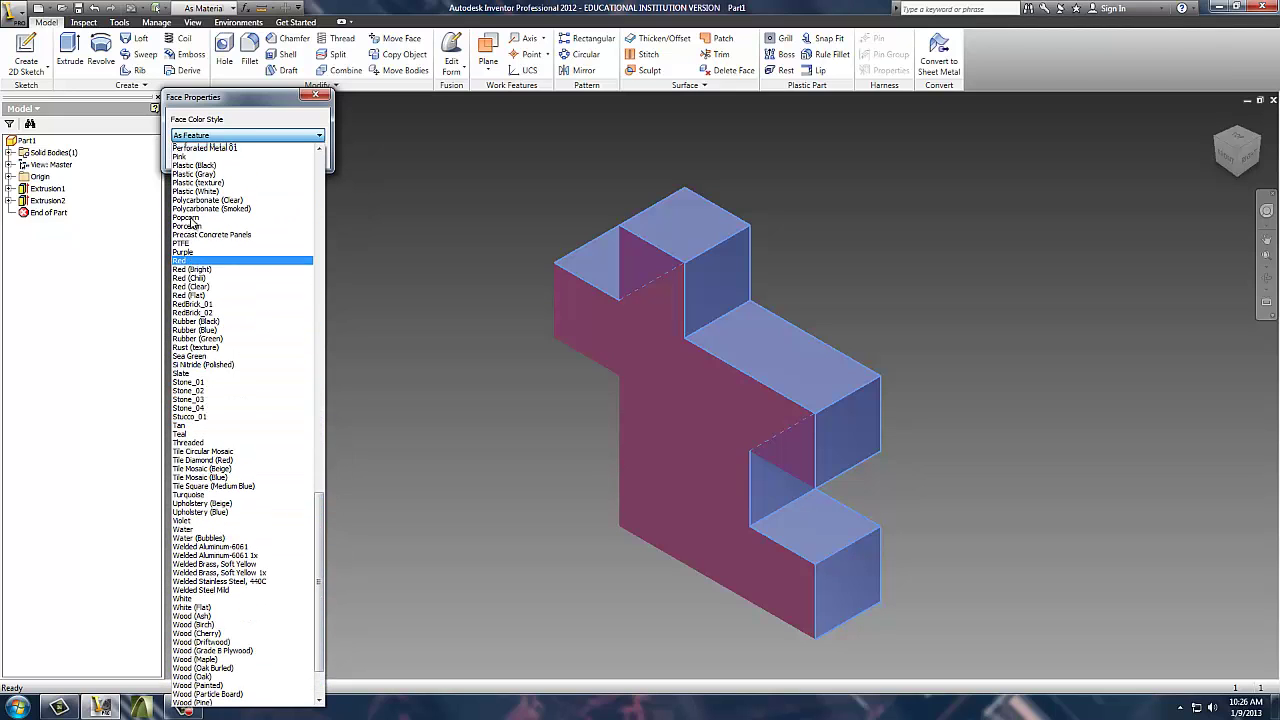
{"action": "left_click", "coordinate": [205, 167]}
{"action": "left_click", "coordinate": [225, 137]}
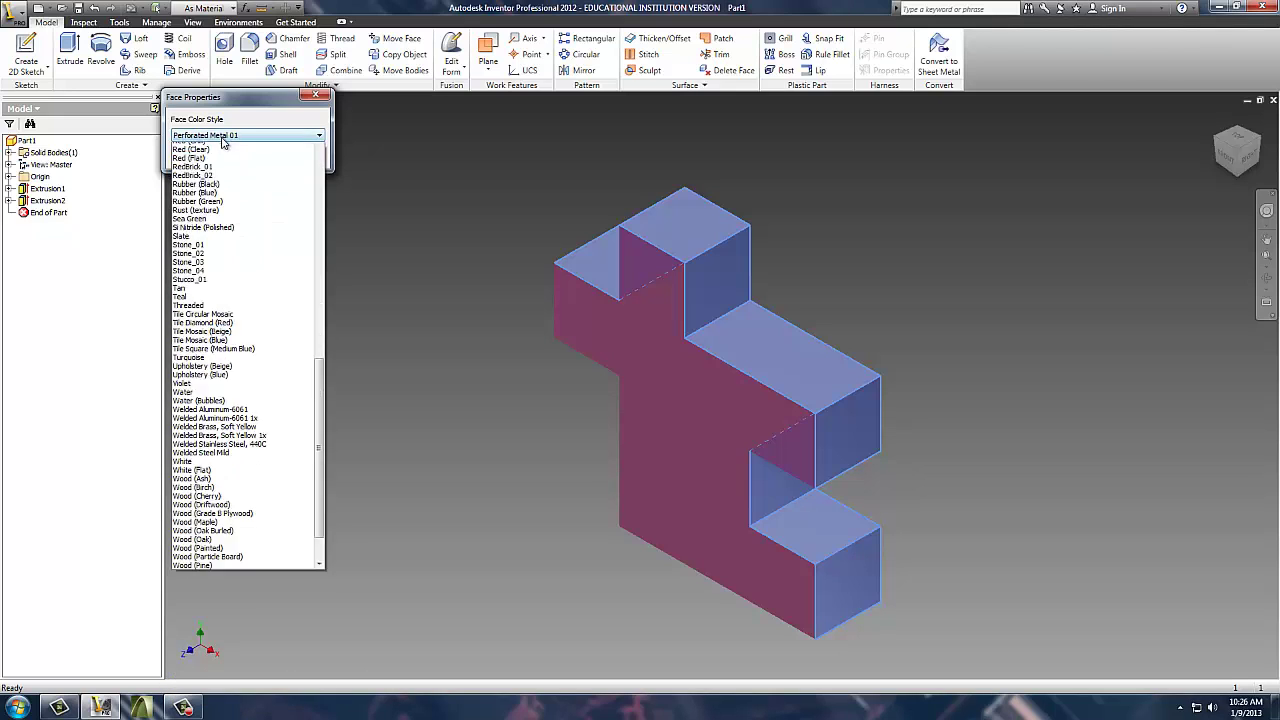
{"action": "left_click", "coordinate": [215, 166]}
{"action": "left_click", "coordinate": [247, 158]}
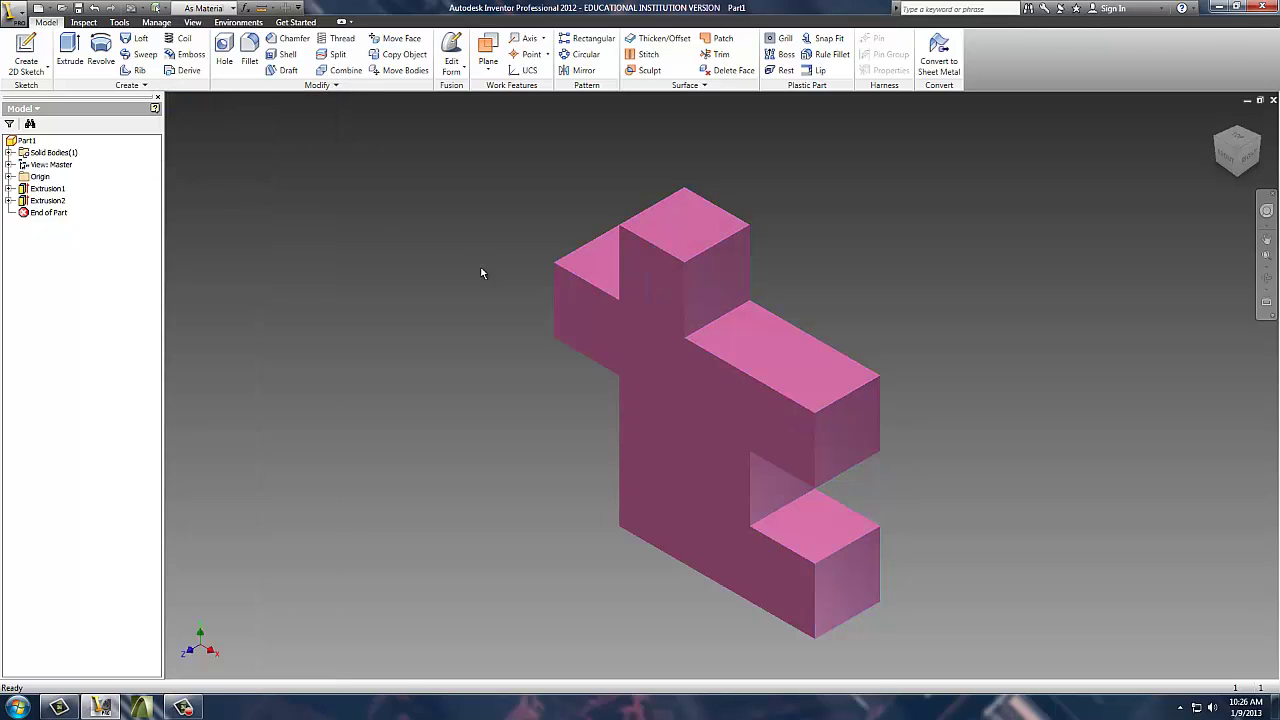